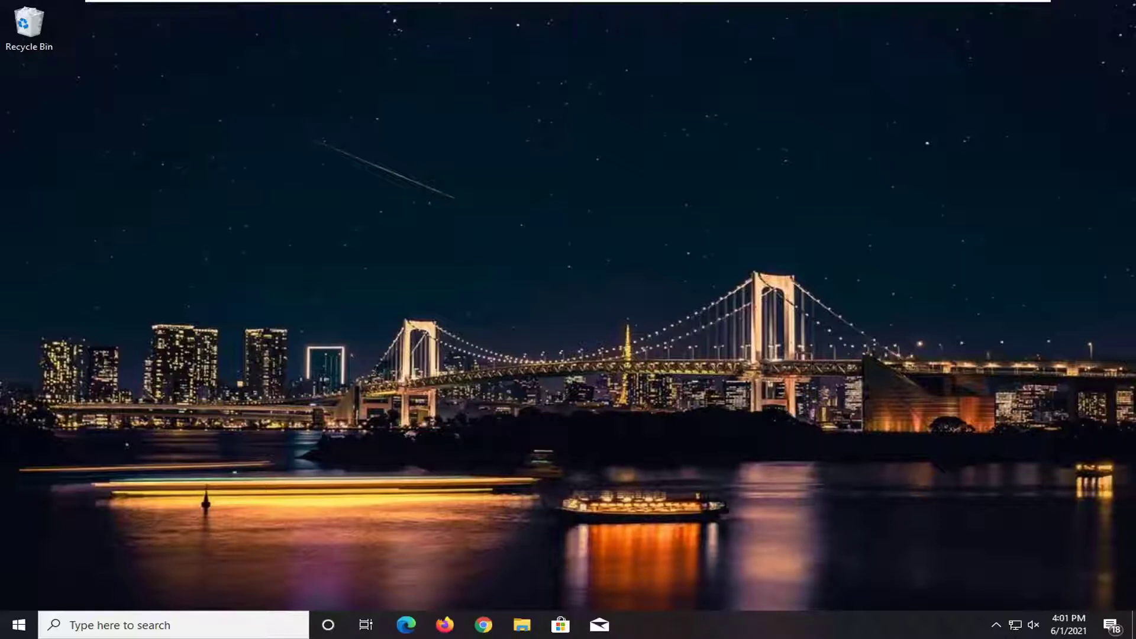
Go to Settings > Accounts > Sign-in options.
{"action": "left_click", "coordinate": [8, 627]}
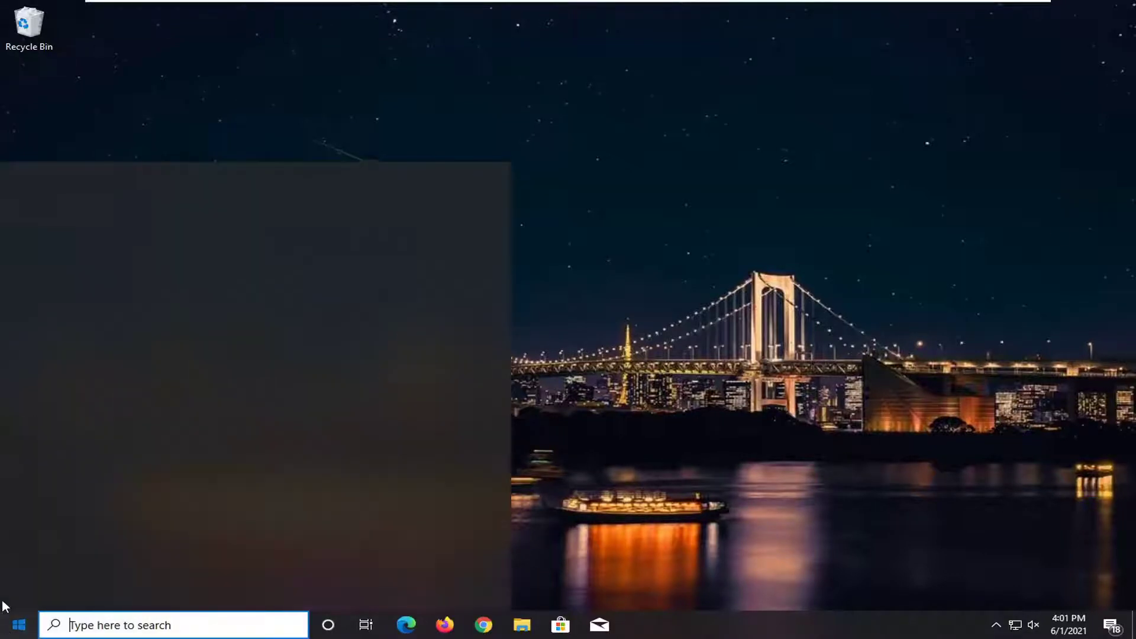
{"action": "mouse_move", "coordinate": [18, 585]}
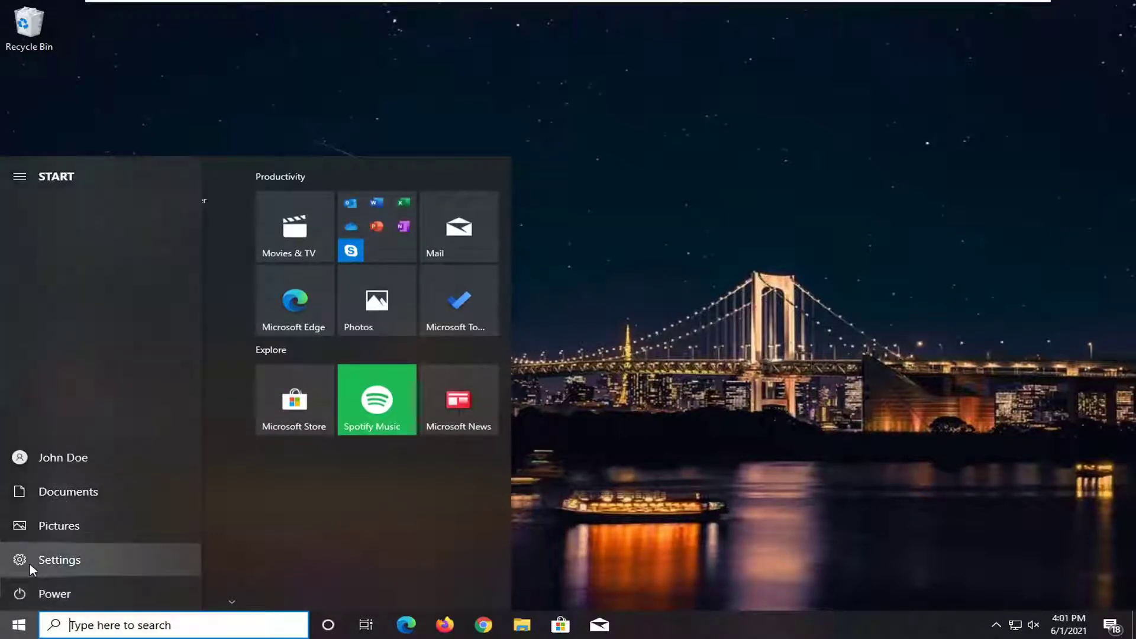
{"action": "left_click", "coordinate": [97, 558]}
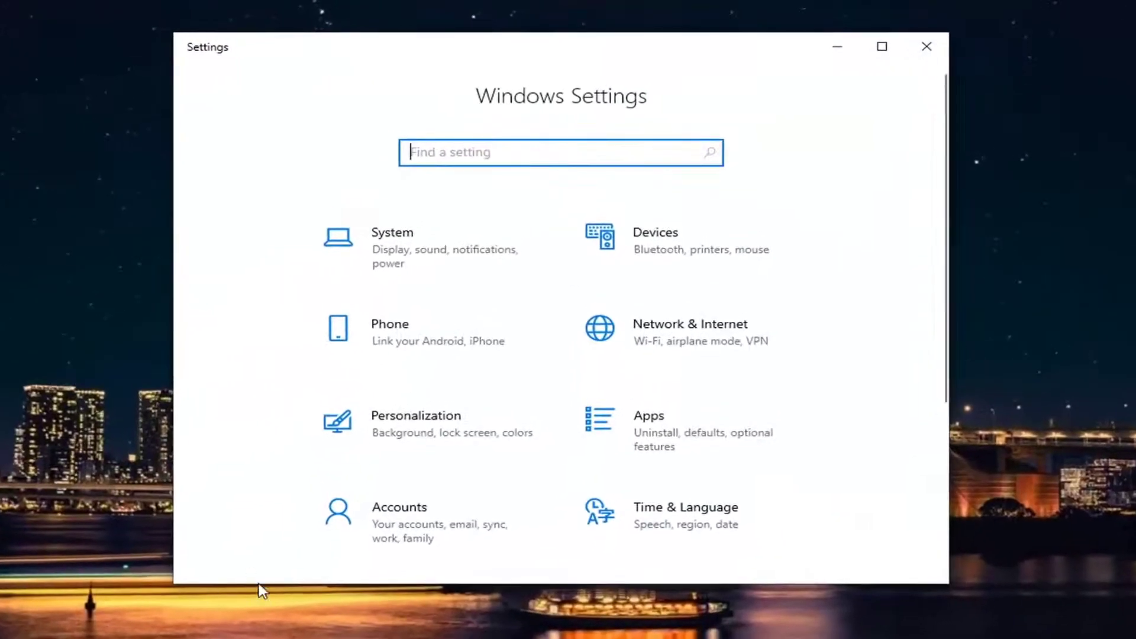
{"action": "left_click", "coordinate": [390, 513]}
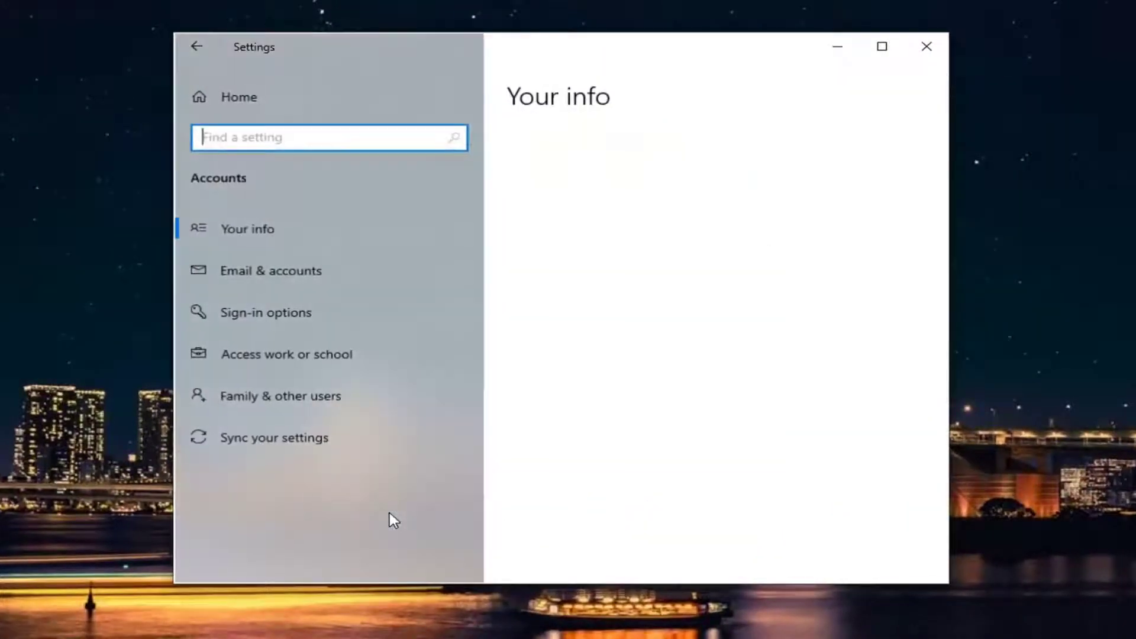
{"action": "left_click", "coordinate": [244, 314]}
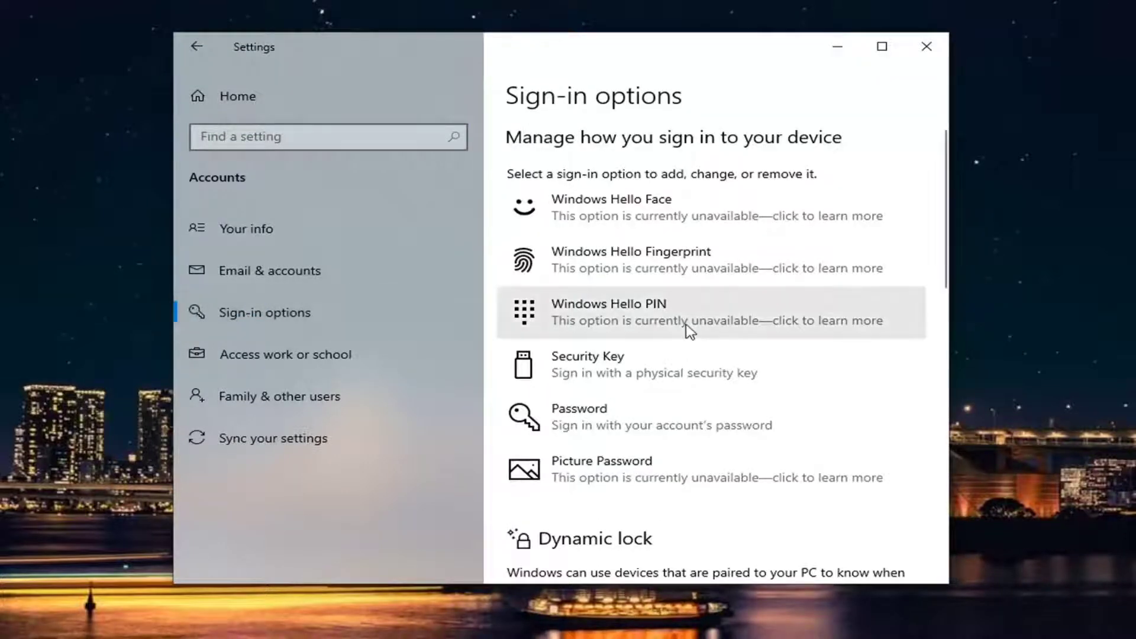
Scroll through the sign-in methods to the unchecked Dynamic lock setting.
{"action": "scroll", "coordinate": [689, 331], "scroll_direction": "down", "scroll_amount": 8}
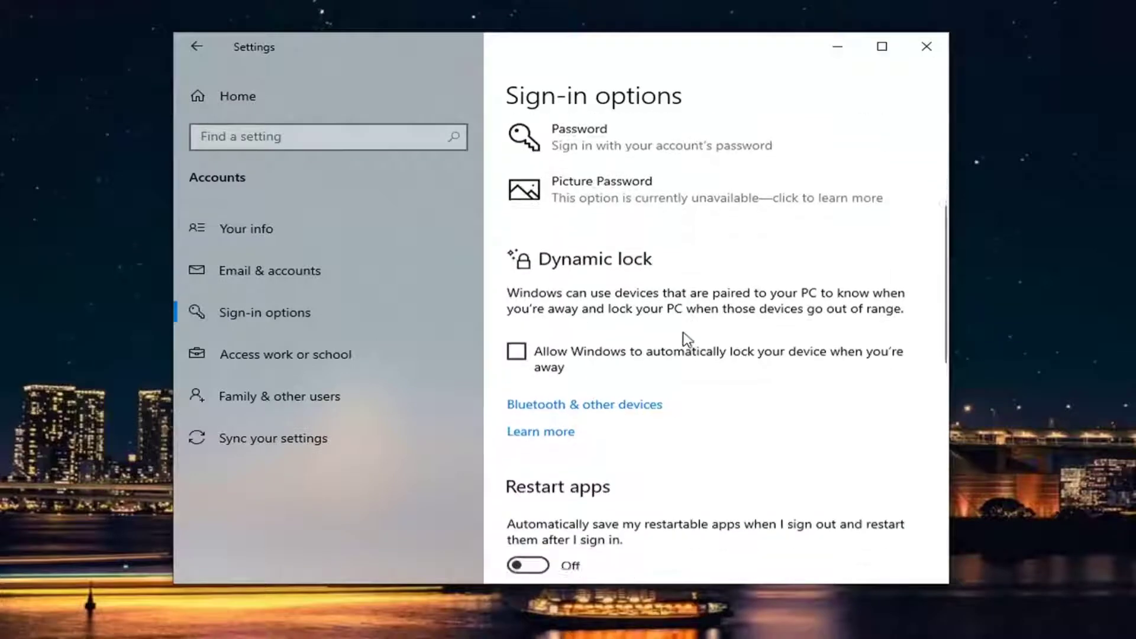
{"action": "scroll", "coordinate": [687, 340], "scroll_direction": "down", "scroll_amount": 4}
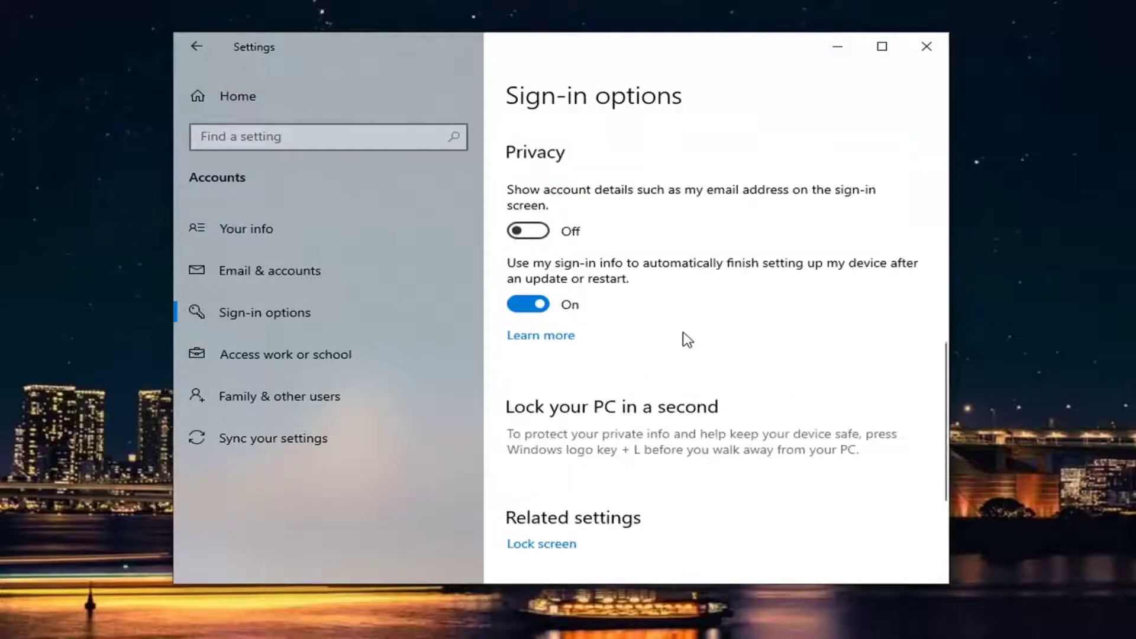
{"action": "scroll", "coordinate": [684, 338], "scroll_direction": "down", "scroll_amount": 4}
{"action": "scroll", "coordinate": [682, 338], "scroll_direction": "up", "scroll_amount": 10}
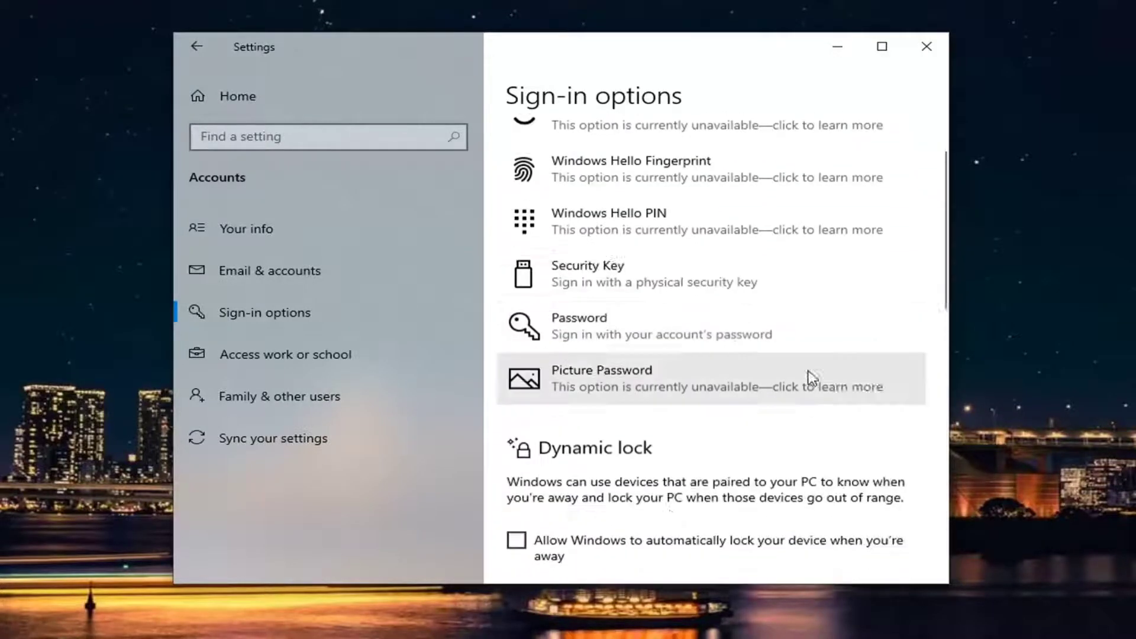
{"action": "scroll", "coordinate": [808, 377], "scroll_direction": "down", "scroll_amount": 2}
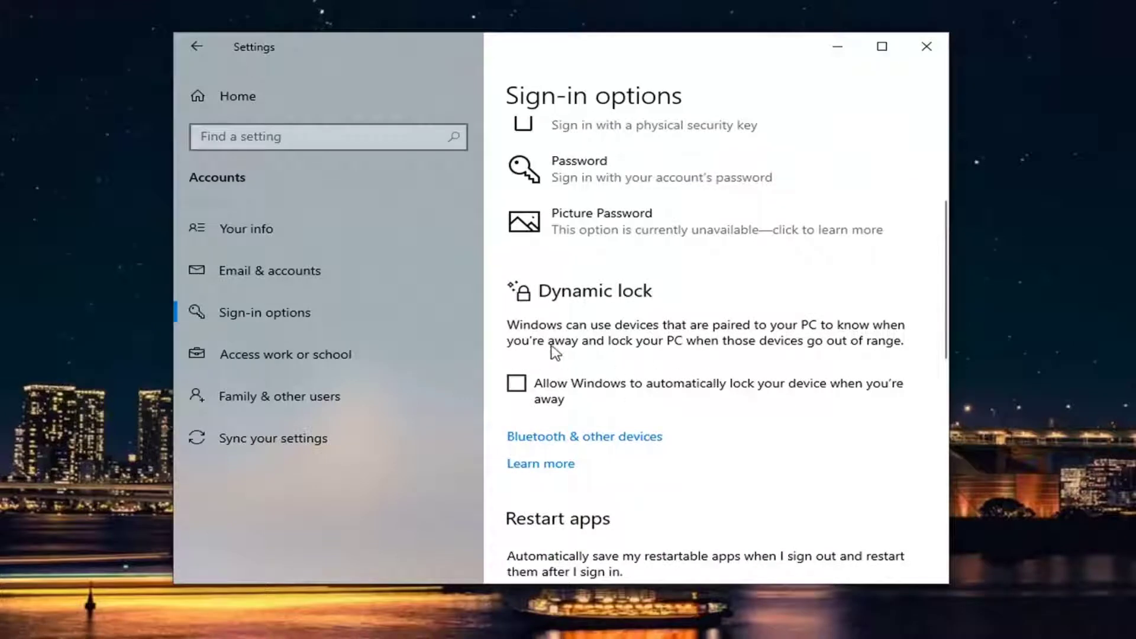
{"action": "scroll", "coordinate": [545, 343], "scroll_direction": "up", "scroll_amount": 2}
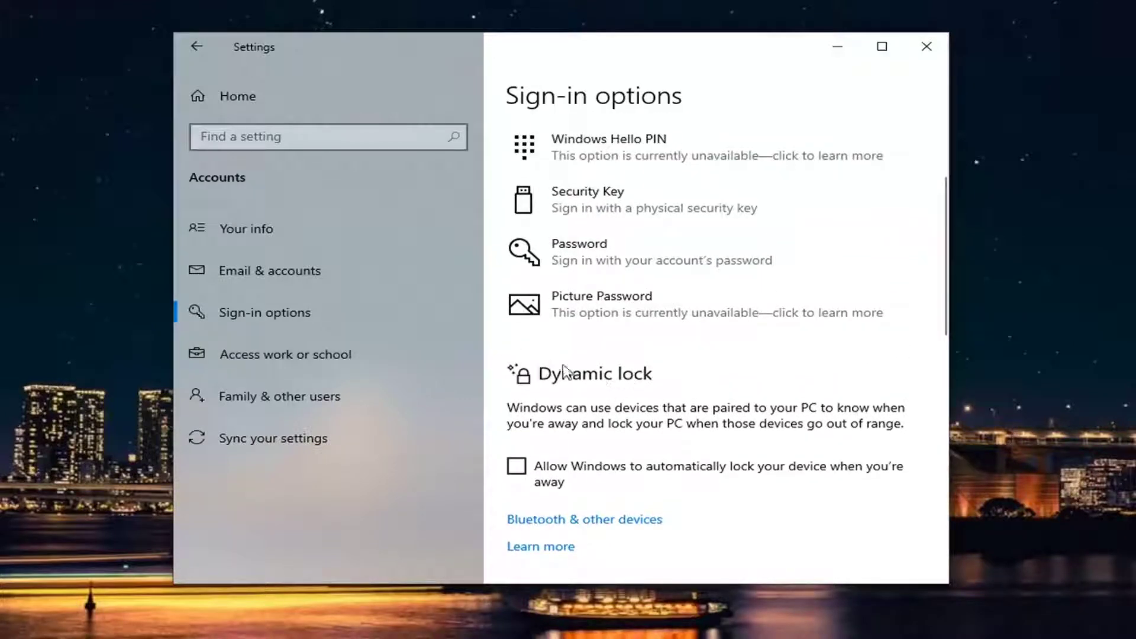
{"action": "scroll", "coordinate": [543, 352], "scroll_direction": "up", "scroll_amount": 3}
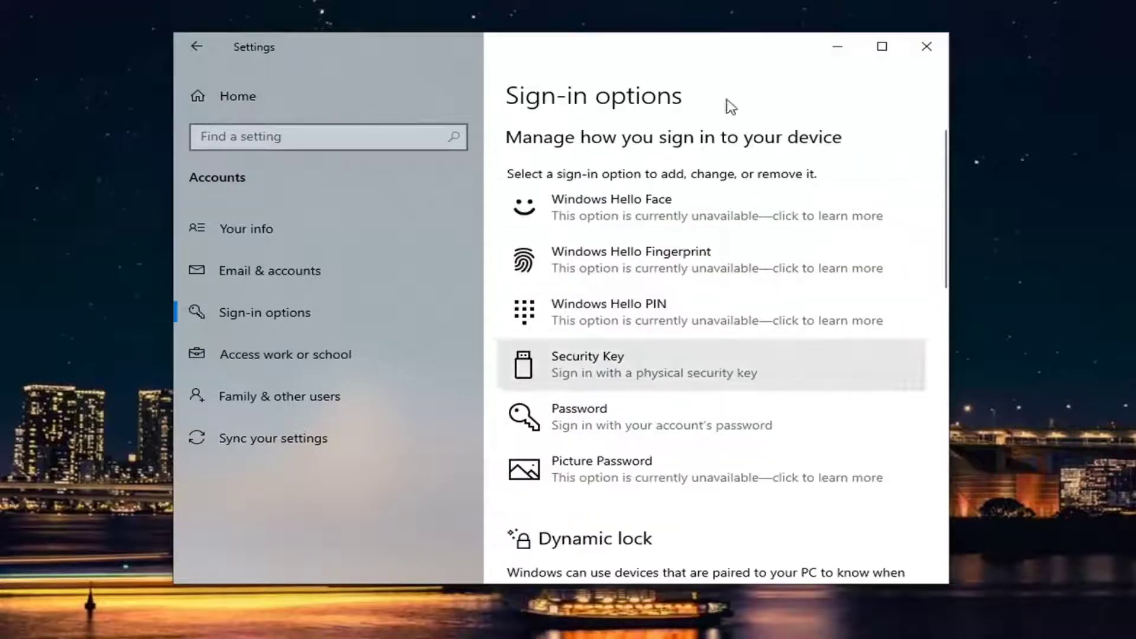
{"action": "scroll", "coordinate": [675, 433], "scroll_direction": "down", "scroll_amount": 2}
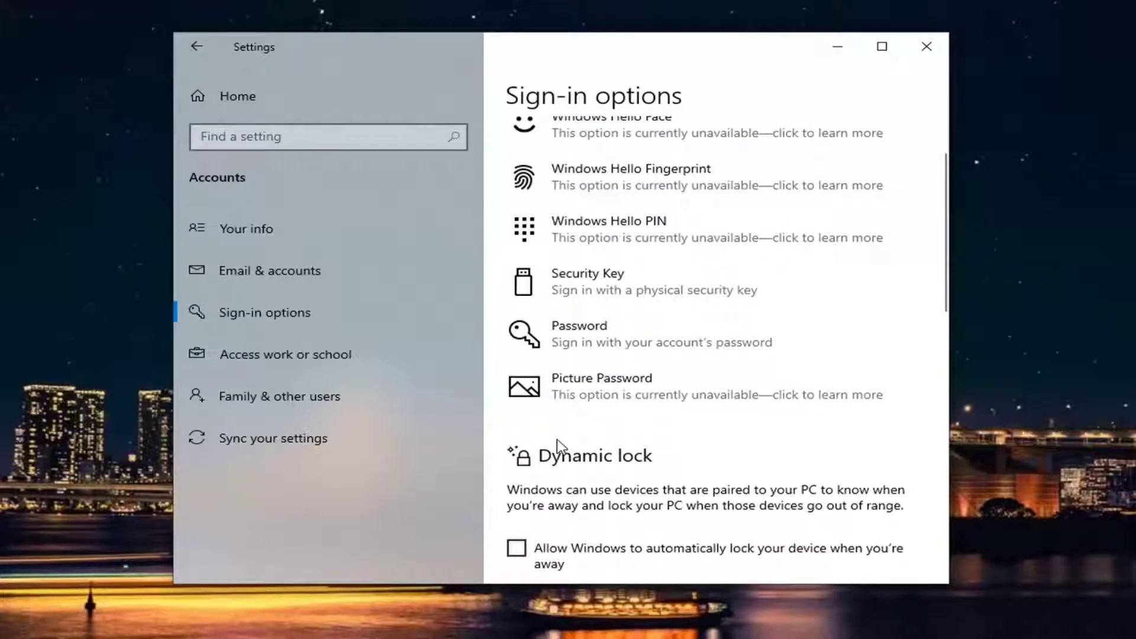
{"action": "scroll", "coordinate": [609, 435], "scroll_direction": "down", "scroll_amount": 2}
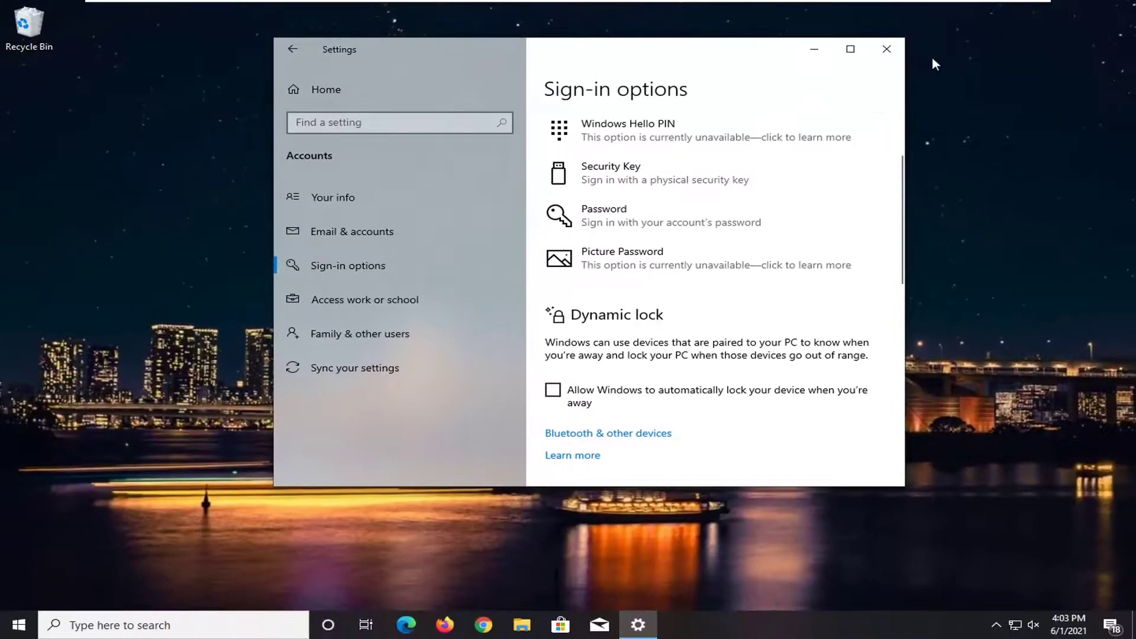
Close Settings, search regedit, and run Registry Editor as administrator, approving the UAC prompt.
{"action": "left_click", "coordinate": [886, 48]}
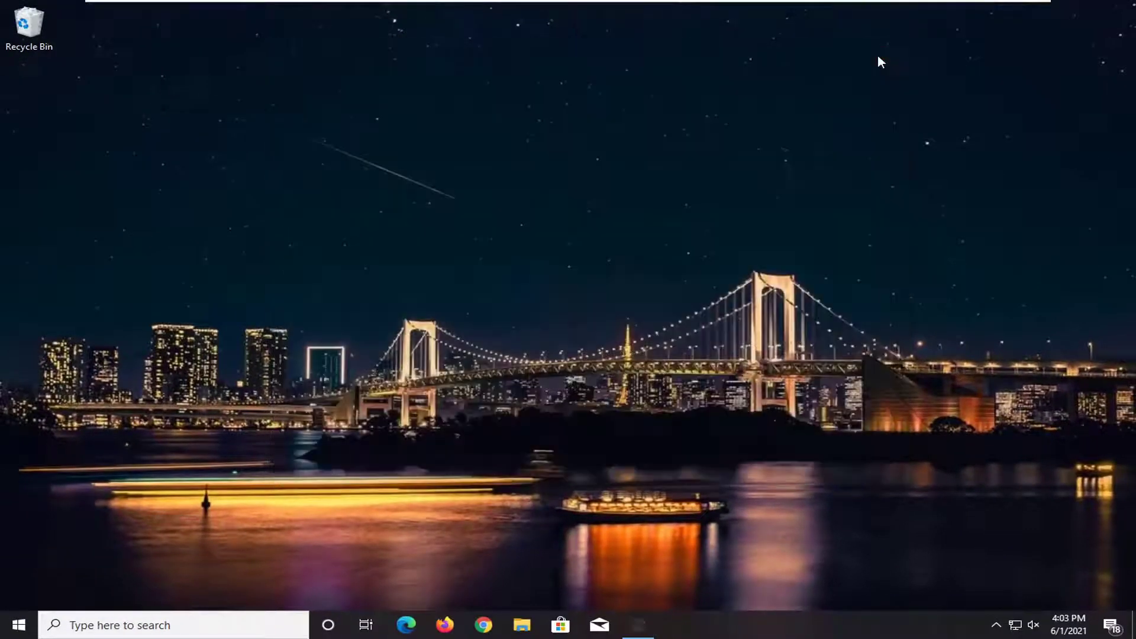
{"action": "left_click", "coordinate": [20, 625]}
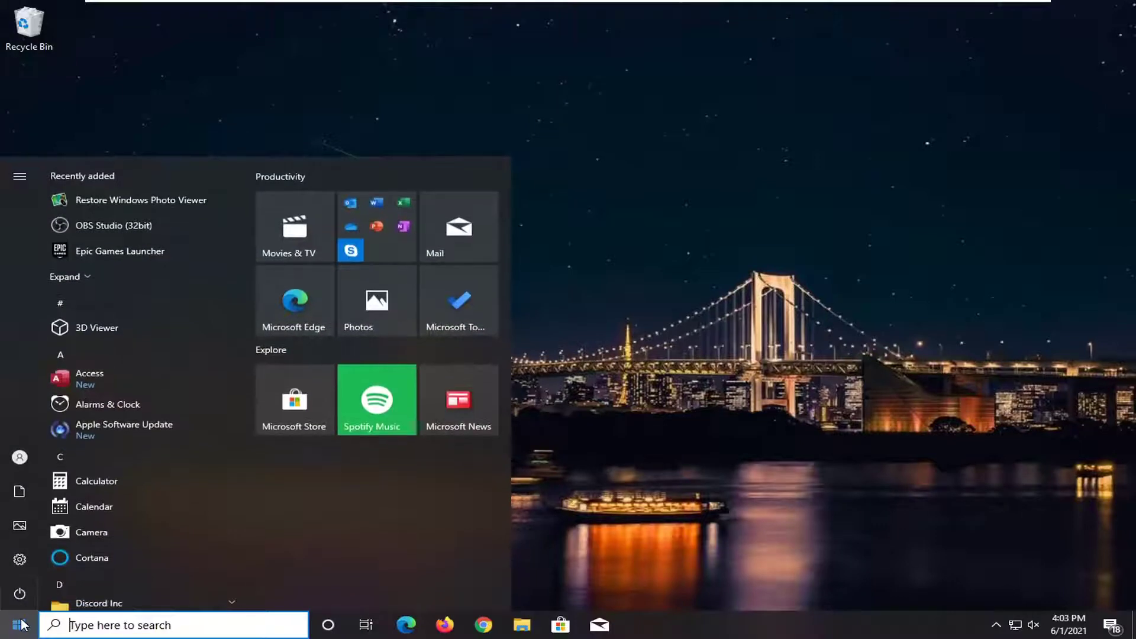
{"action": "type", "text": "regedit"}
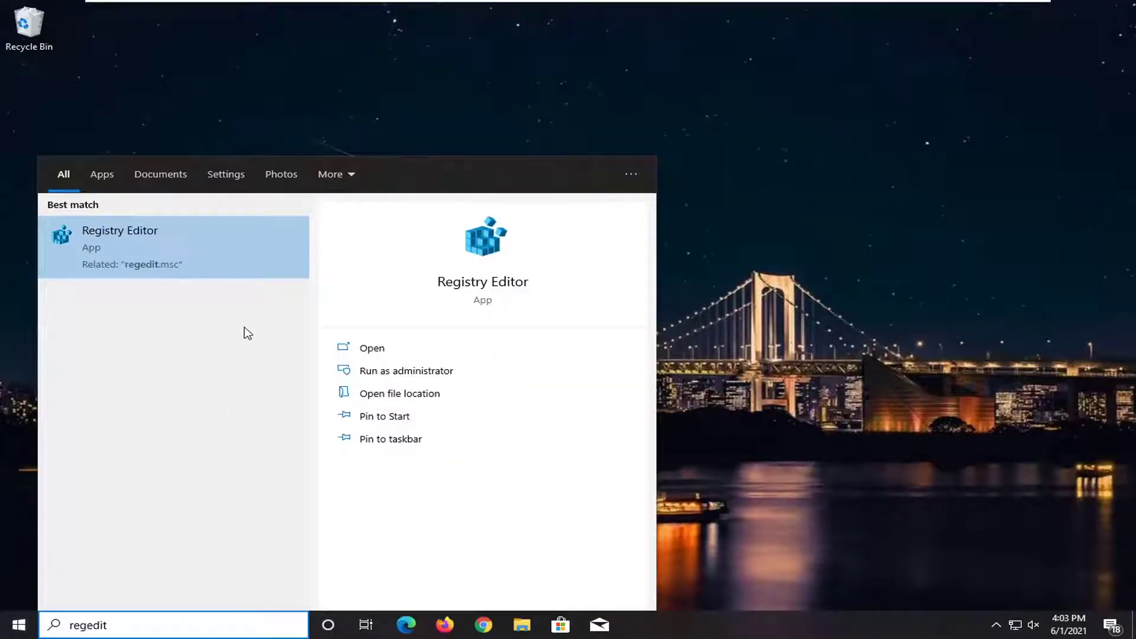
{"action": "right_click", "coordinate": [119, 244]}
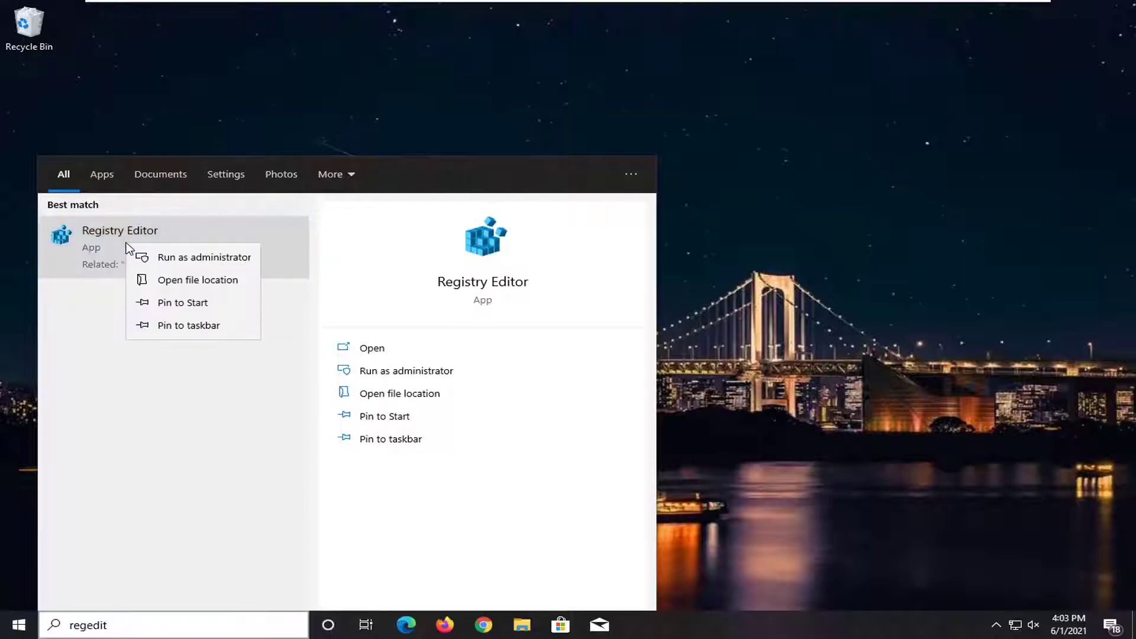
{"action": "left_click", "coordinate": [196, 258]}
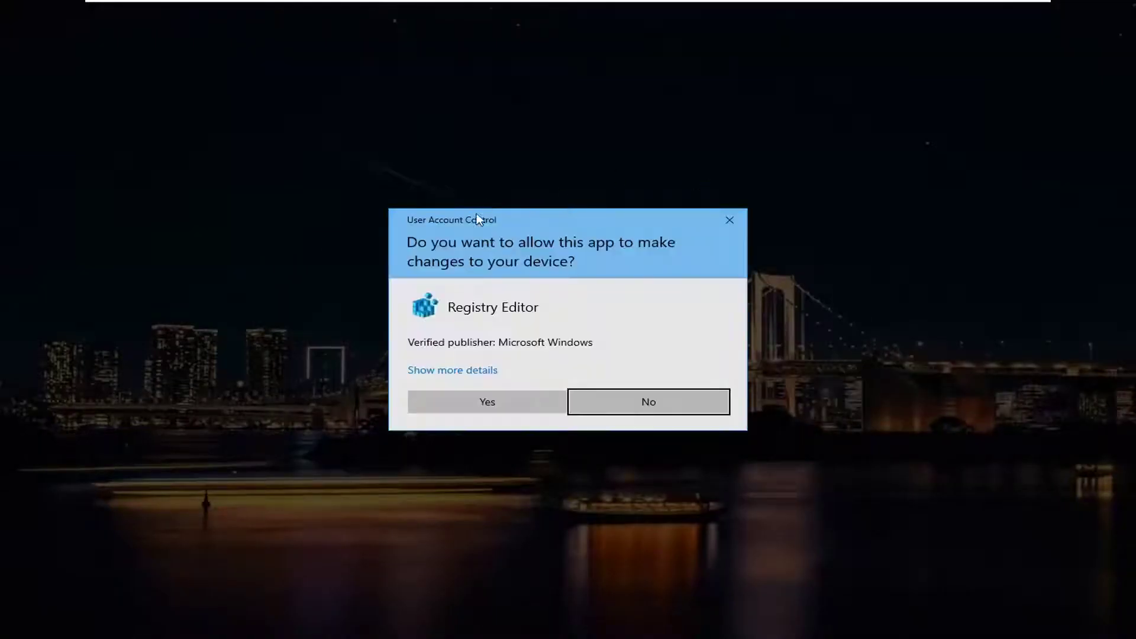
{"action": "left_click", "coordinate": [462, 406]}
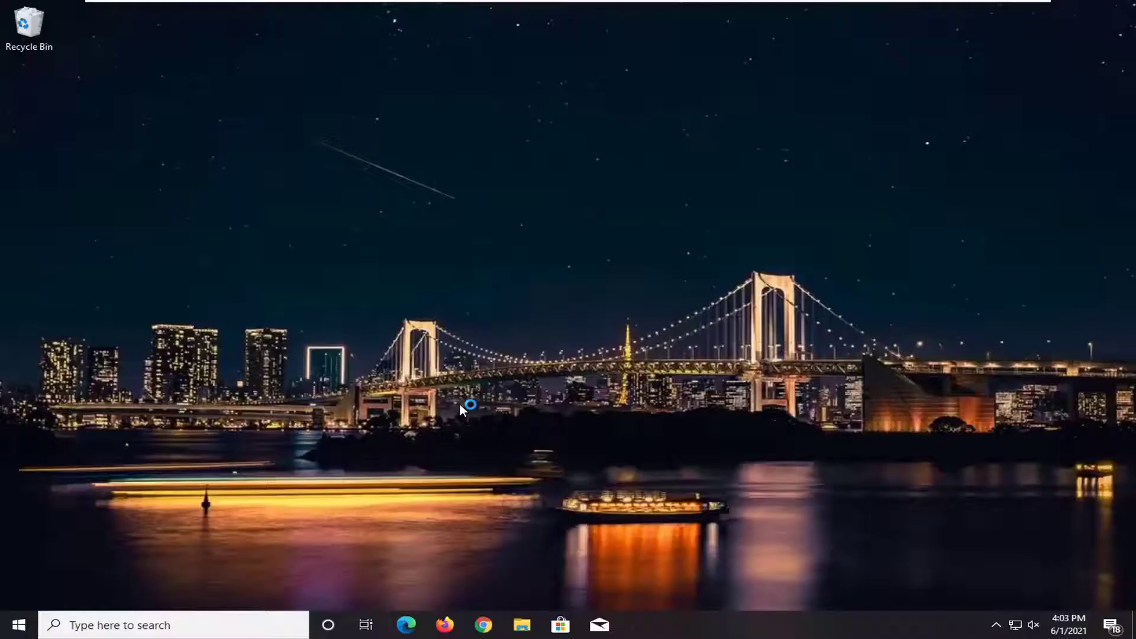
Move the Registry Editor window and make it taller.
{"action": "left_click_drag", "start_coordinate": [447, 112], "coordinate": [512, 61]}
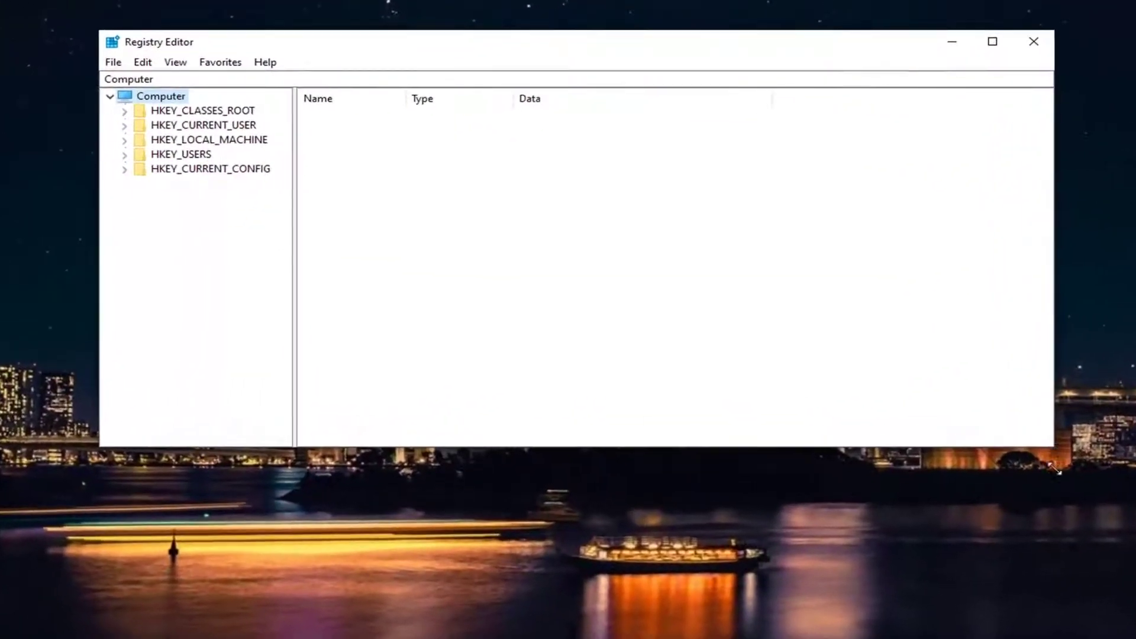
{"action": "left_click_drag", "start_coordinate": [1054, 469], "coordinate": [1033, 608]}
{"action": "left_click_drag", "start_coordinate": [620, 52], "coordinate": [669, 47]}
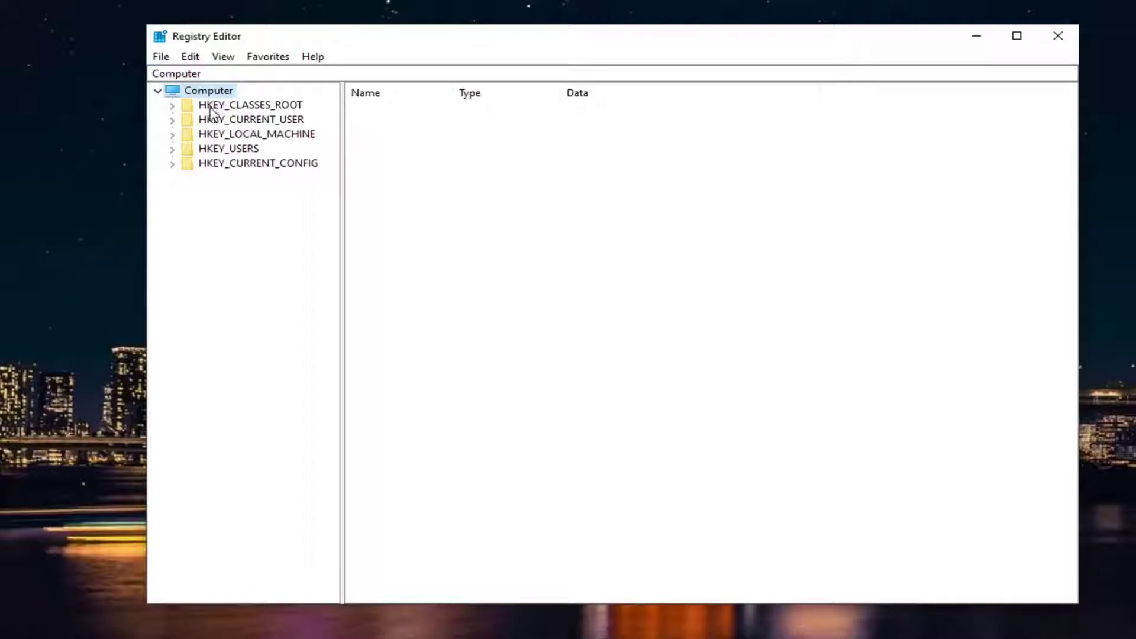
Open File > Export and File > Import, cancelling both without saving or loading anything.
{"action": "left_click", "coordinate": [160, 57]}
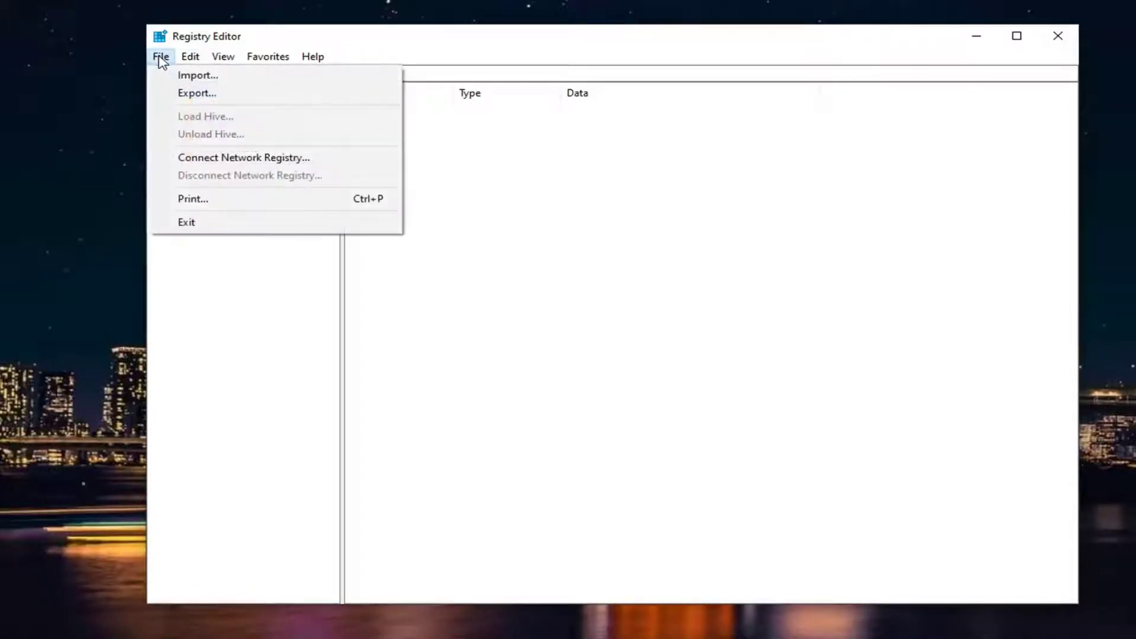
{"action": "left_click", "coordinate": [191, 94]}
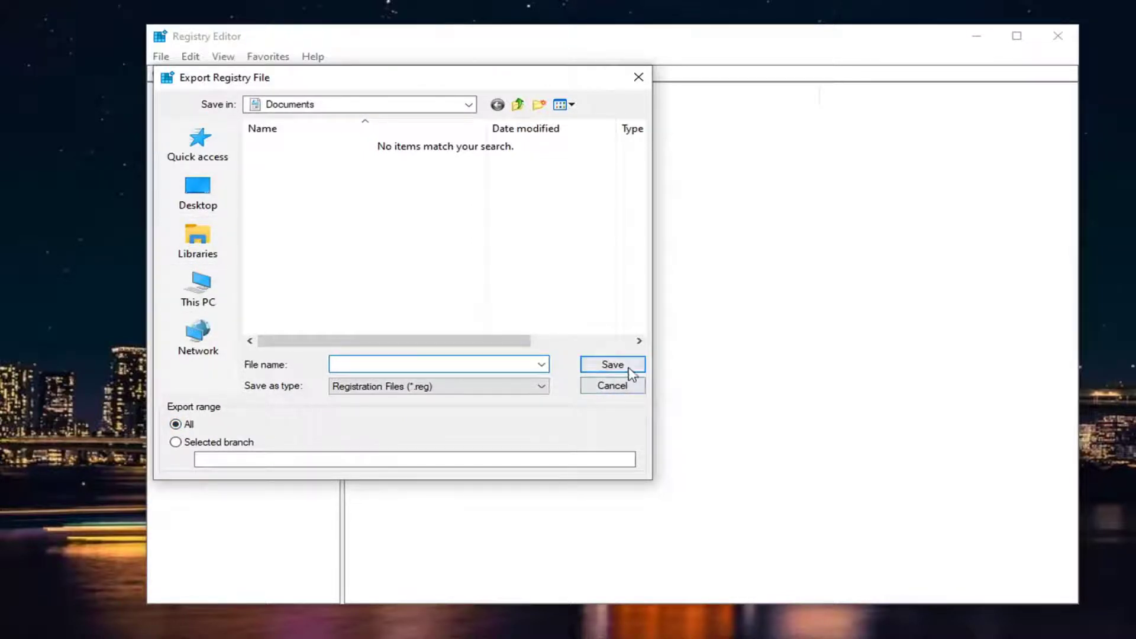
{"action": "left_click", "coordinate": [614, 385]}
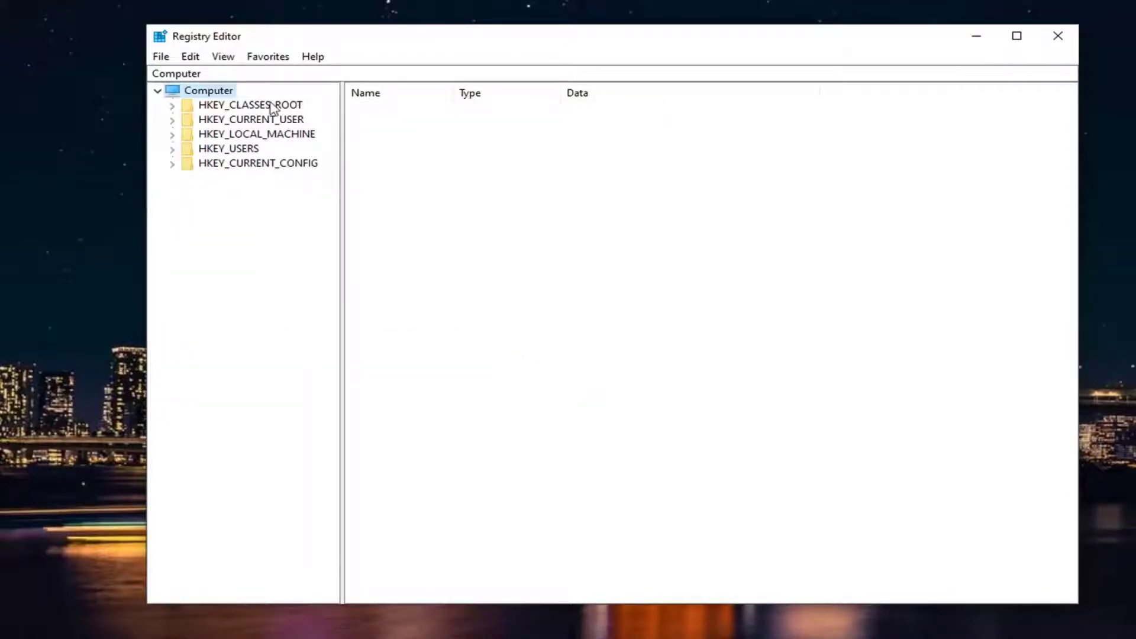
{"action": "left_click", "coordinate": [165, 57]}
{"action": "left_click", "coordinate": [179, 74]}
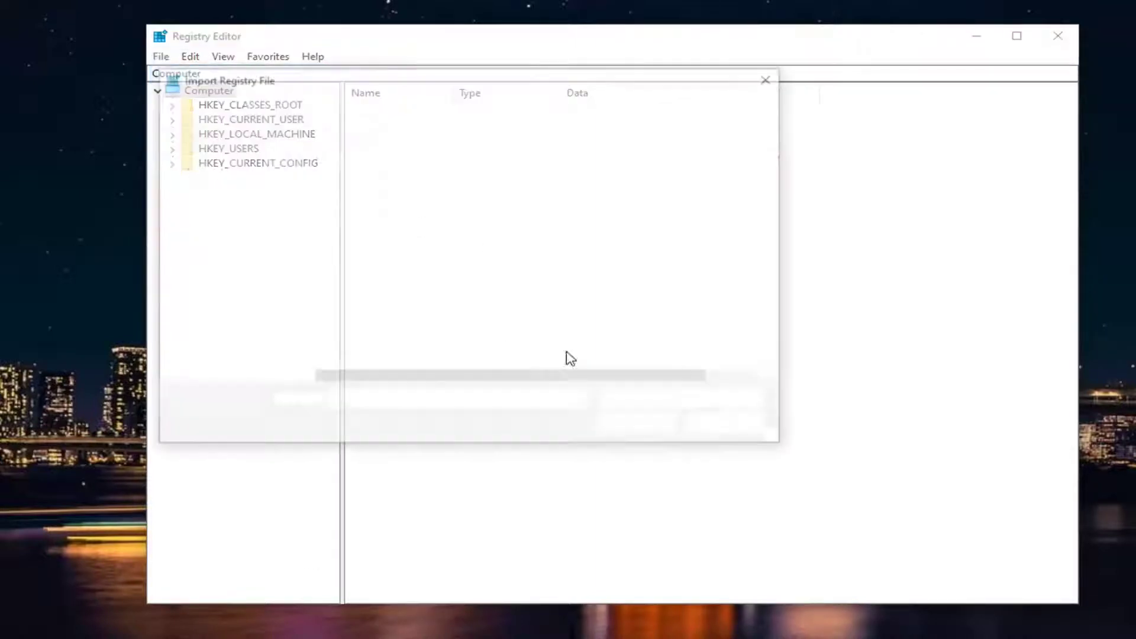
{"action": "left_click", "coordinate": [232, 214]}
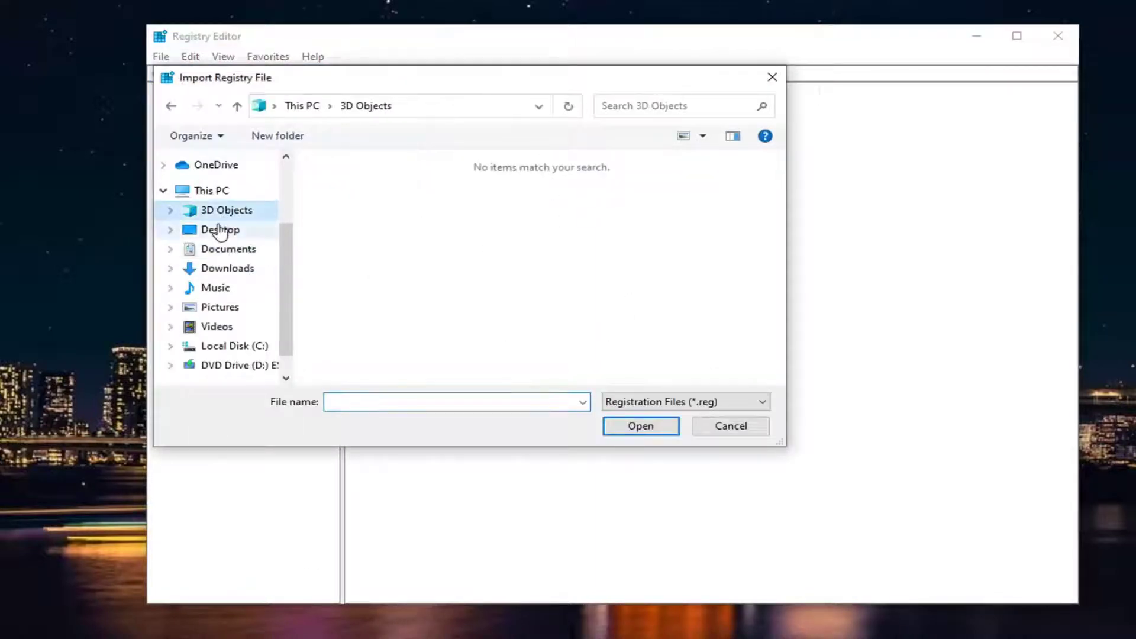
{"action": "left_click", "coordinate": [220, 229]}
{"action": "left_click", "coordinate": [724, 431]}
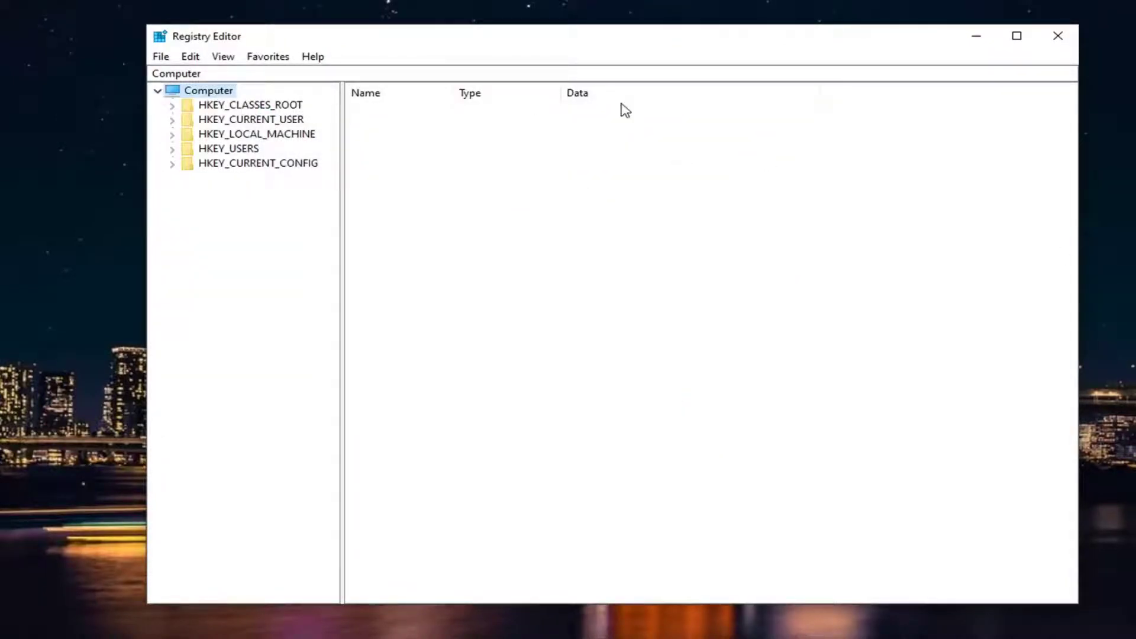
Expand HKEY_LOCAL_MACHINE > SOFTWARE > Microsoft and widen the key tree pane.
{"action": "double_click", "coordinate": [279, 137]}
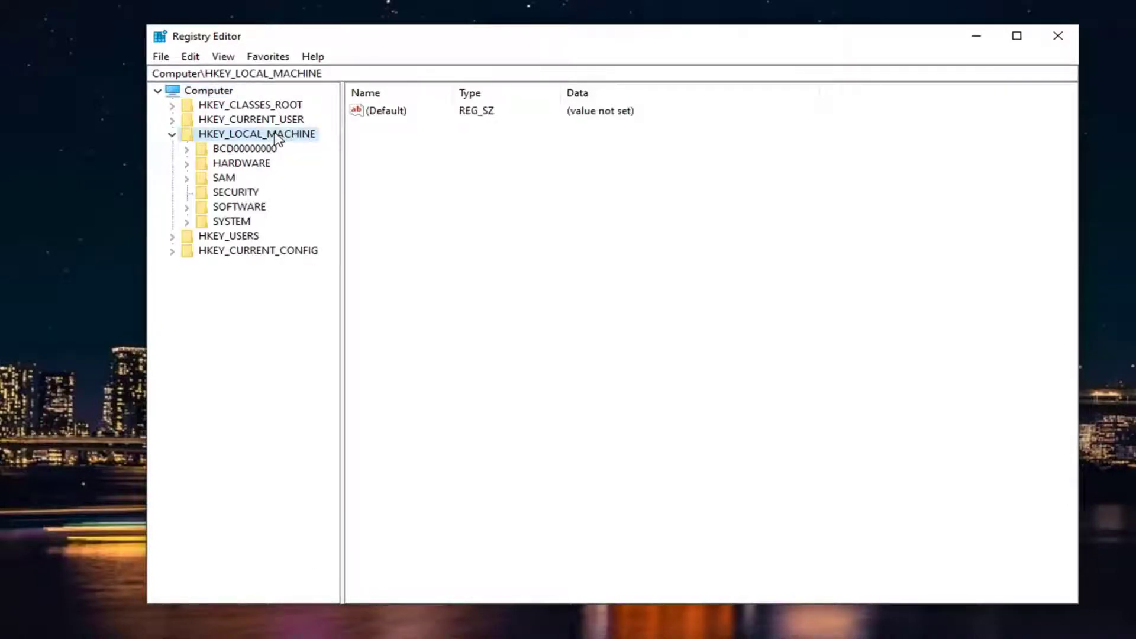
{"action": "double_click", "coordinate": [235, 207]}
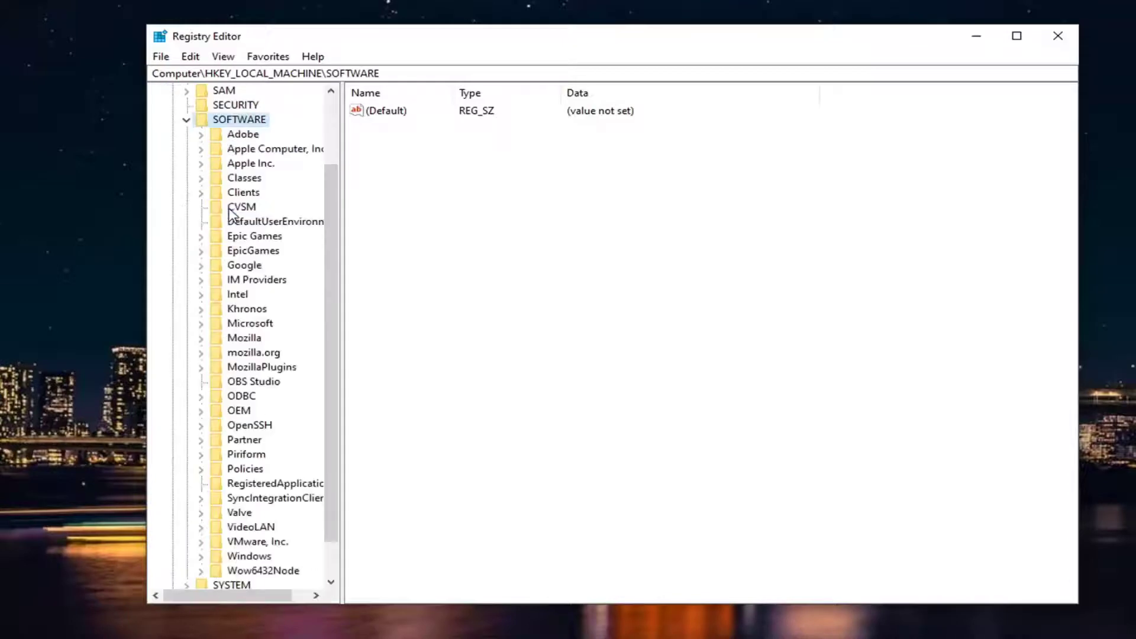
{"action": "double_click", "coordinate": [249, 324]}
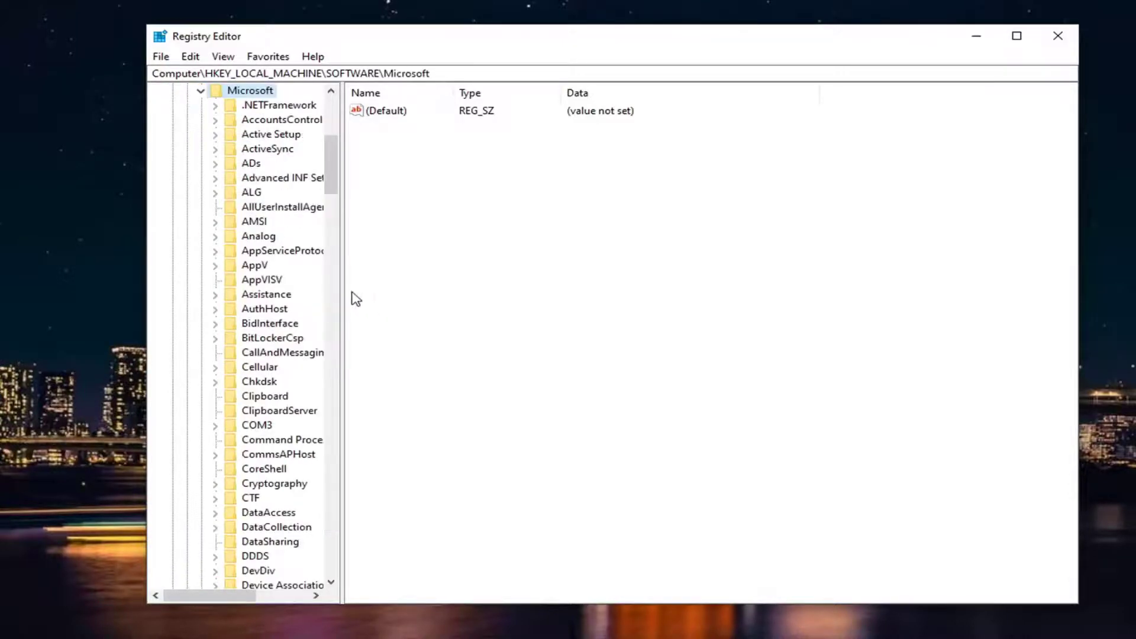
{"action": "left_click_drag", "start_coordinate": [340, 289], "coordinate": [450, 298]}
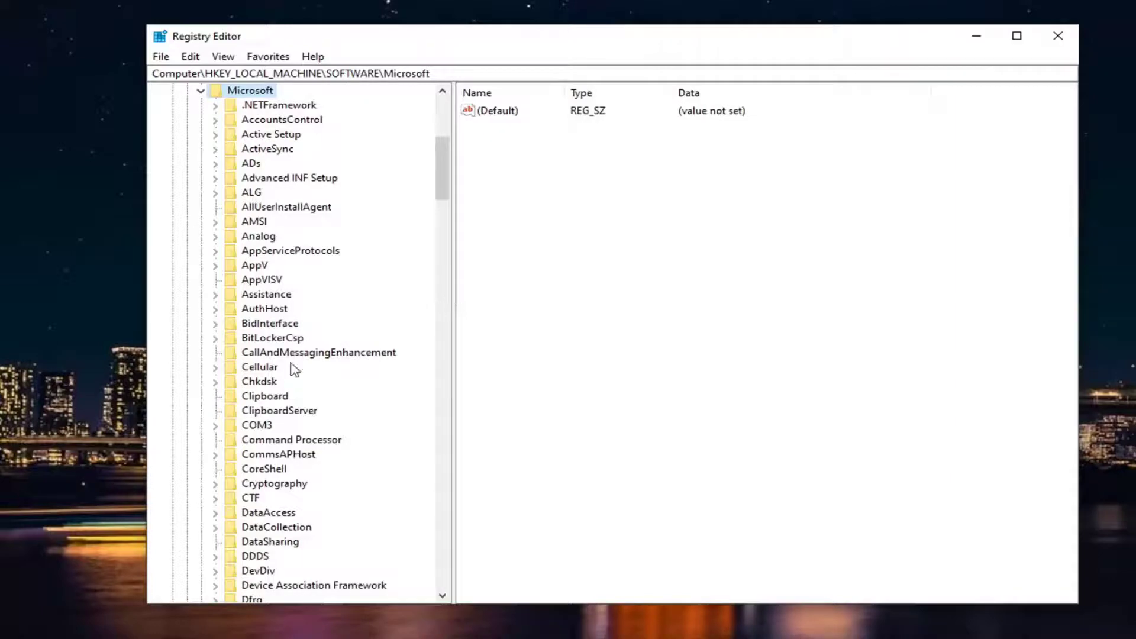
Expand Windows NT > CurrentVersion and select the PasswordLess key.
{"action": "scroll", "coordinate": [296, 375], "scroll_direction": "down", "scroll_amount": 20}
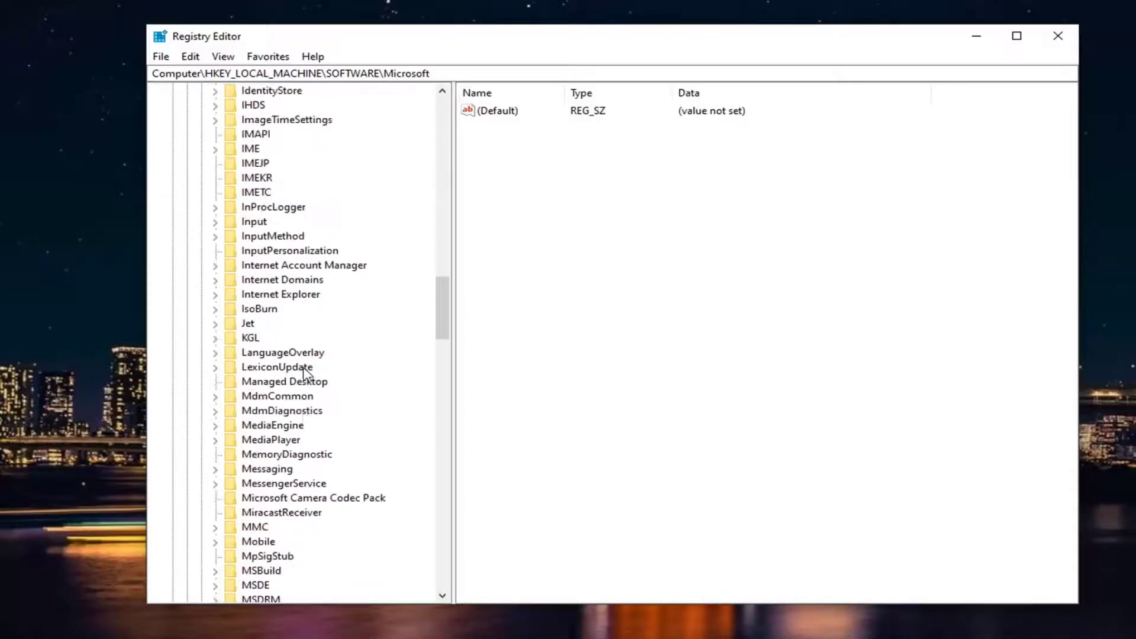
{"action": "scroll", "coordinate": [306, 373], "scroll_direction": "down", "scroll_amount": 20}
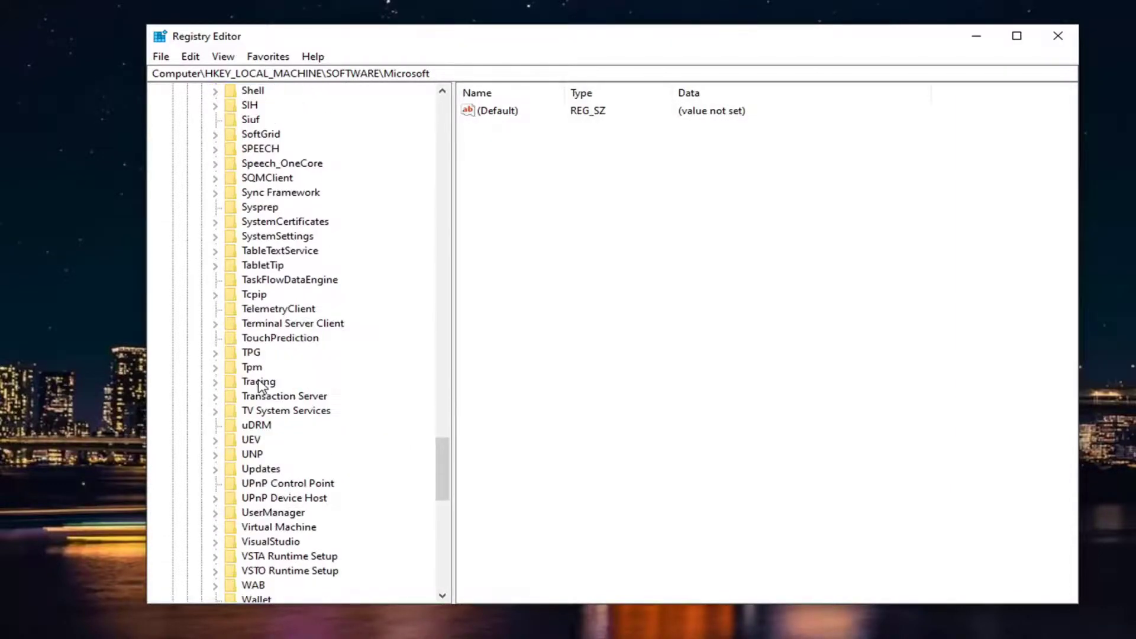
{"action": "scroll", "coordinate": [258, 385], "scroll_direction": "down", "scroll_amount": 8}
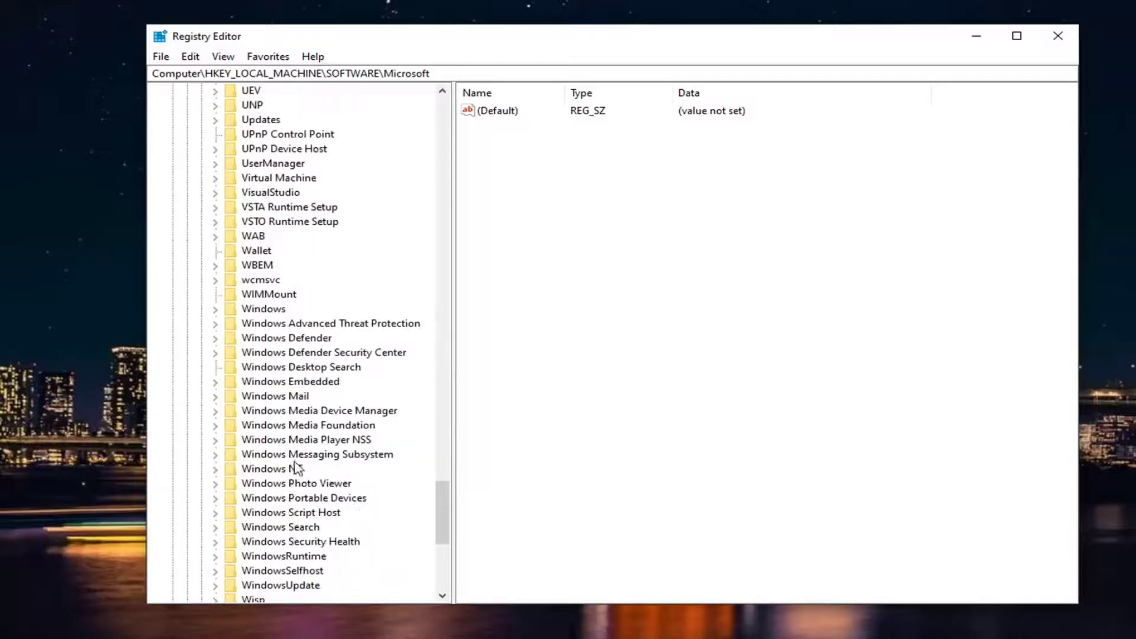
{"action": "double_click", "coordinate": [268, 468]}
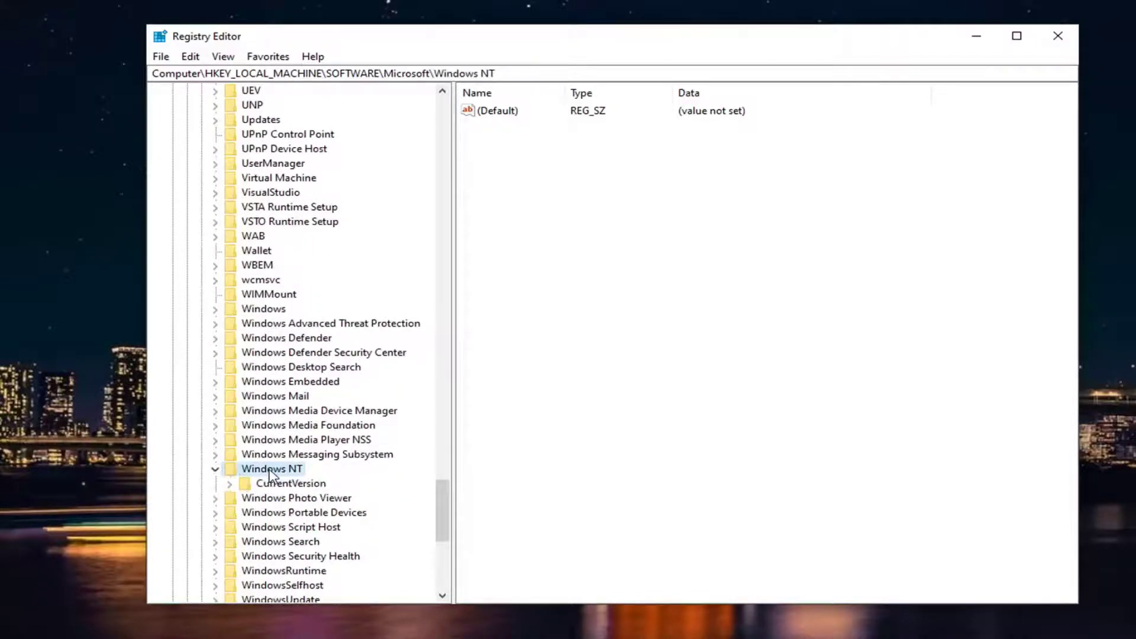
{"action": "left_click", "coordinate": [301, 485]}
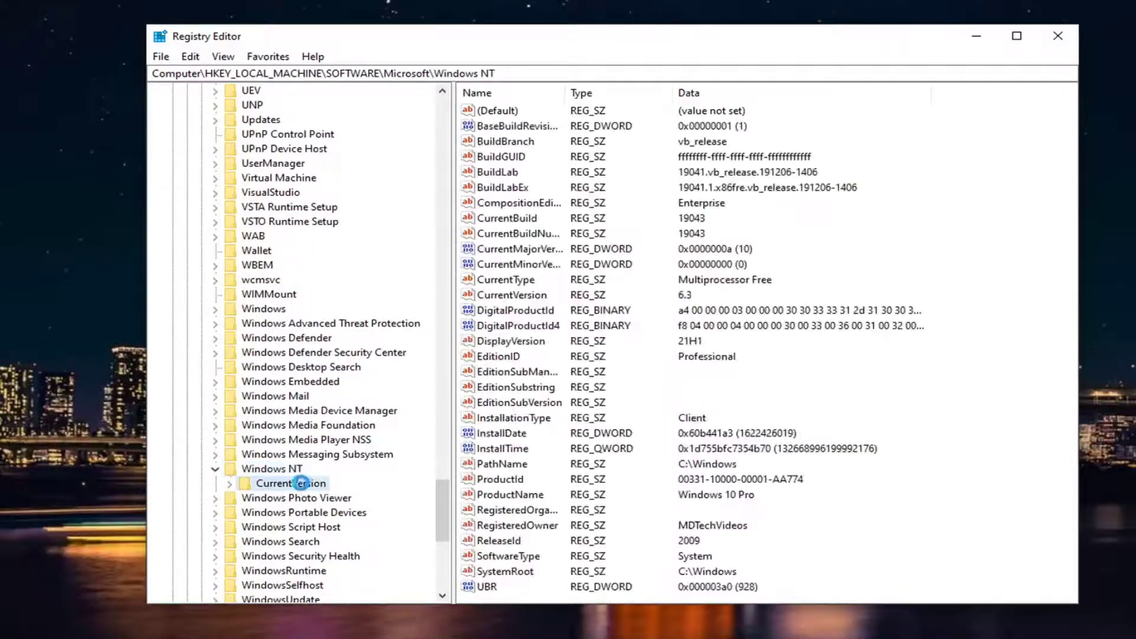
{"action": "double_click", "coordinate": [302, 484]}
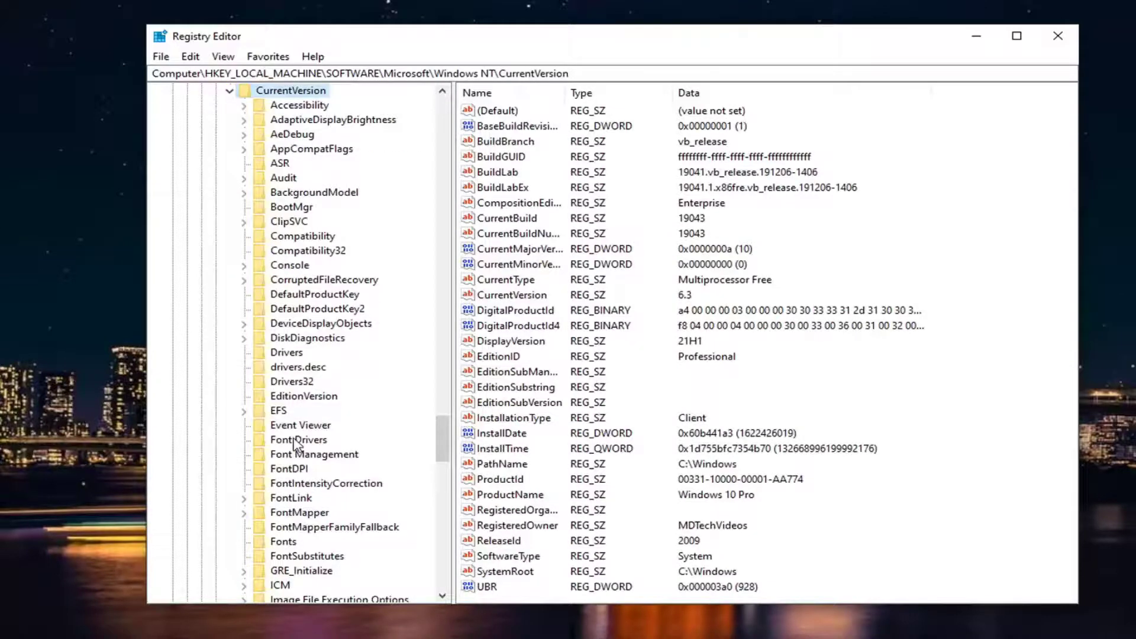
{"action": "scroll", "coordinate": [294, 444], "scroll_direction": "down", "scroll_amount": 9}
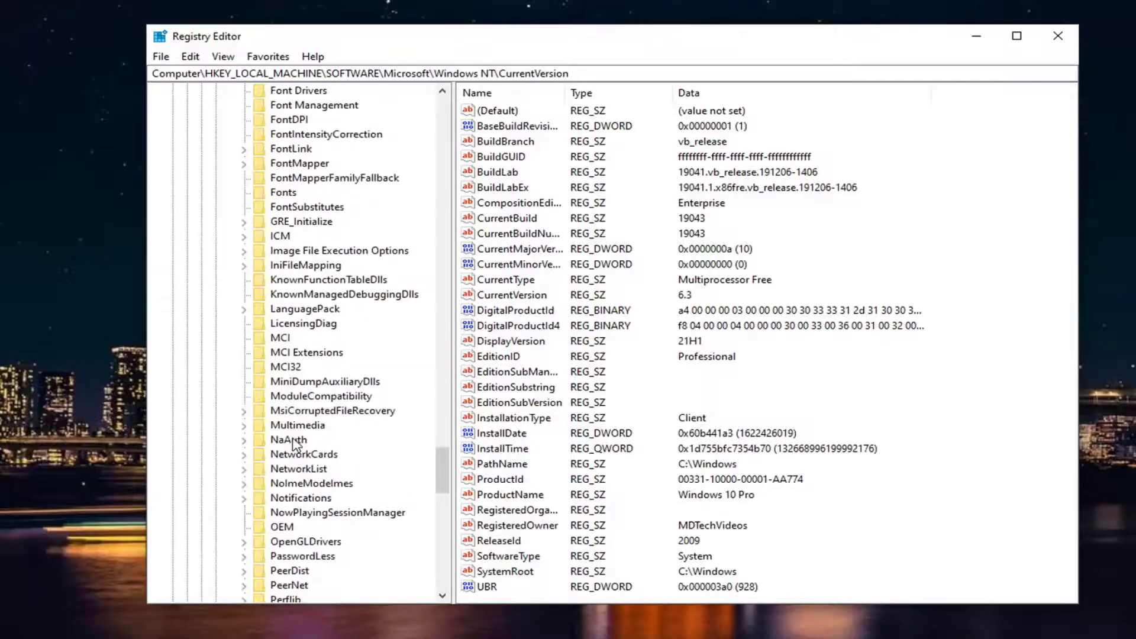
{"action": "left_click", "coordinate": [289, 512]}
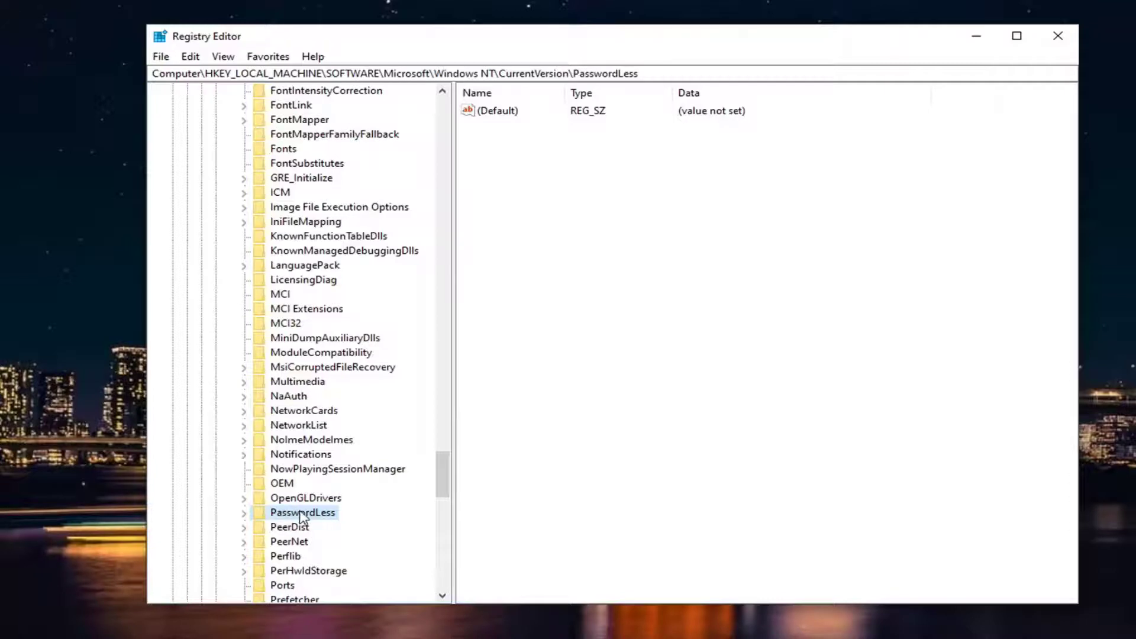
Show PasswordLess\Device, widen the Name column, and select DevicePasswordLessBuildVersion.
{"action": "double_click", "coordinate": [285, 512]}
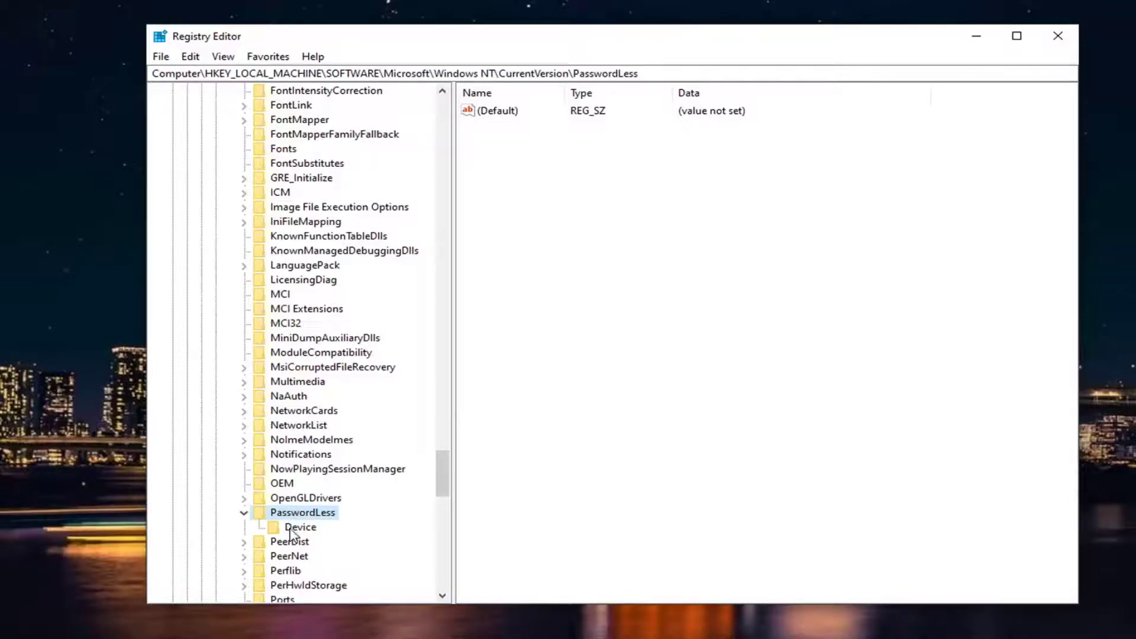
{"action": "left_click", "coordinate": [300, 528]}
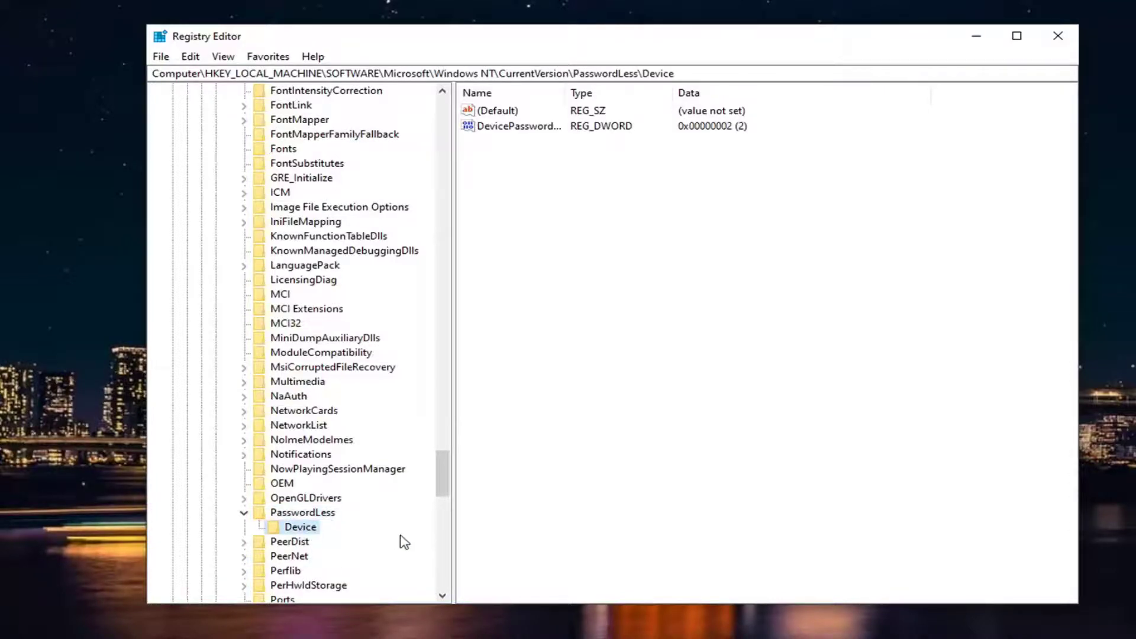
{"action": "left_click_drag", "start_coordinate": [568, 92], "coordinate": [710, 104]}
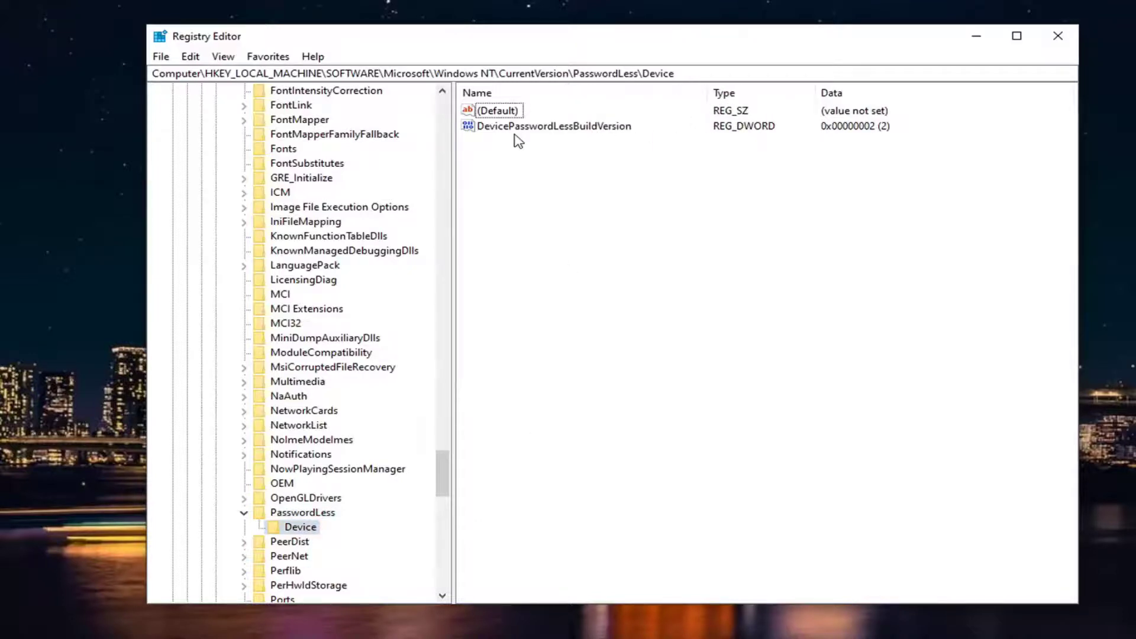
{"action": "left_click", "coordinate": [553, 135]}
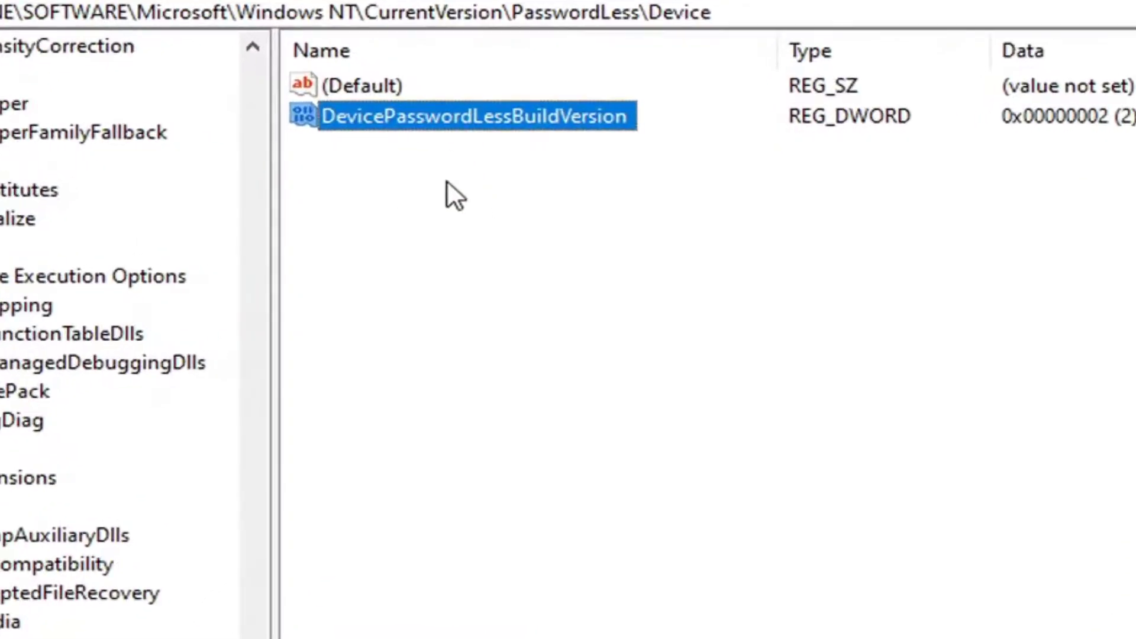
{"action": "right_click", "coordinate": [460, 181]}
{"action": "mouse_move", "coordinate": [525, 204]}
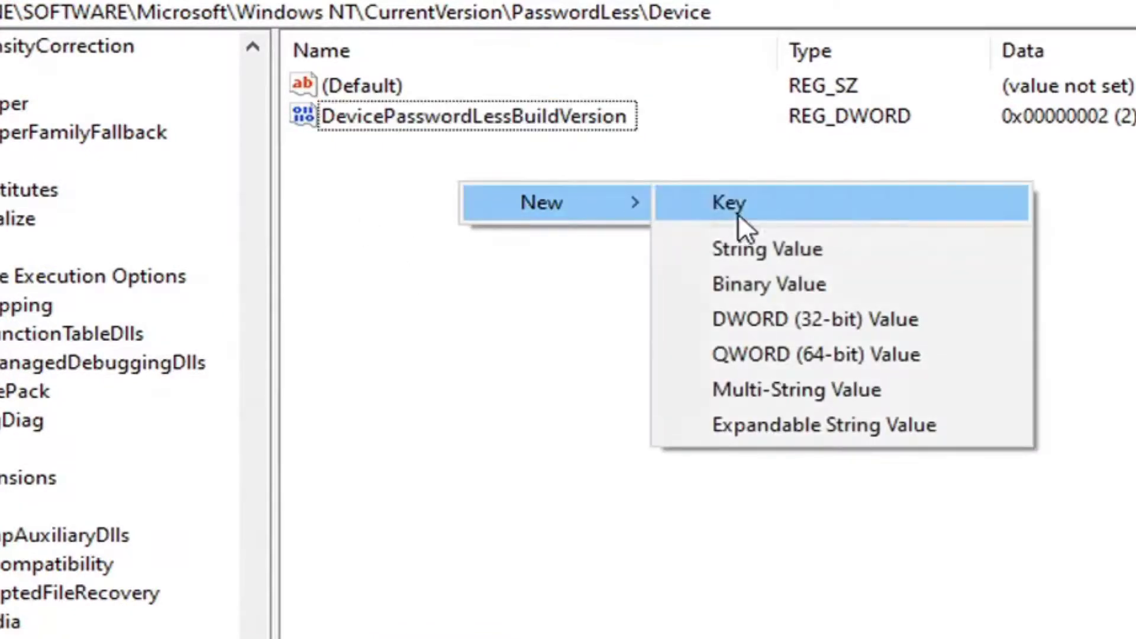
{"action": "left_click", "coordinate": [718, 320]}
{"action": "right_click", "coordinate": [410, 146]}
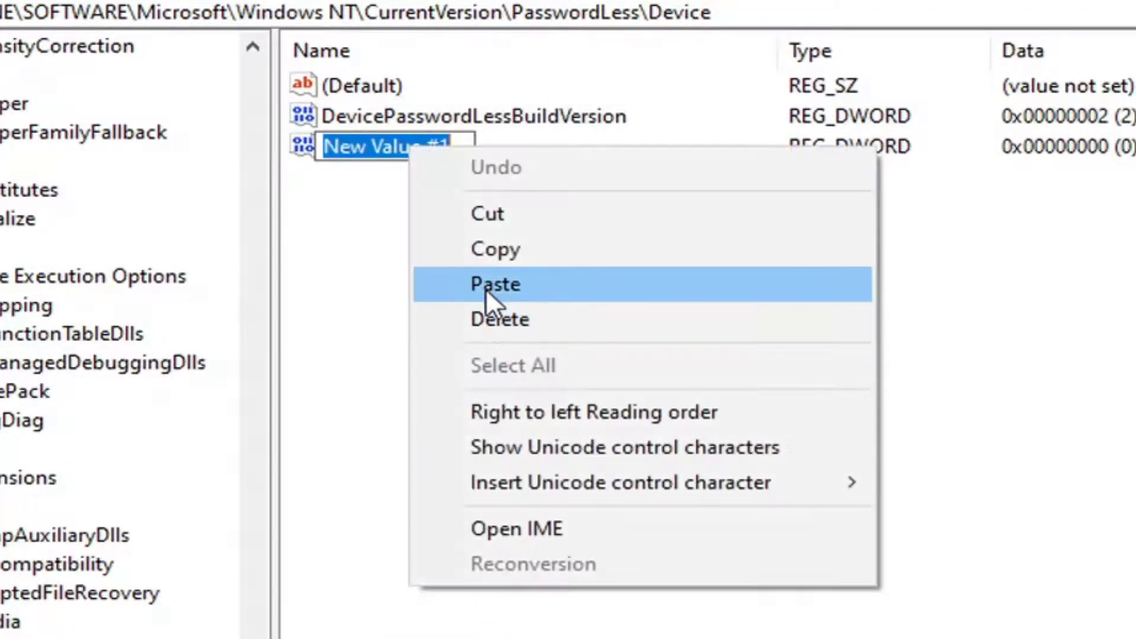
{"action": "left_click", "coordinate": [485, 286]}
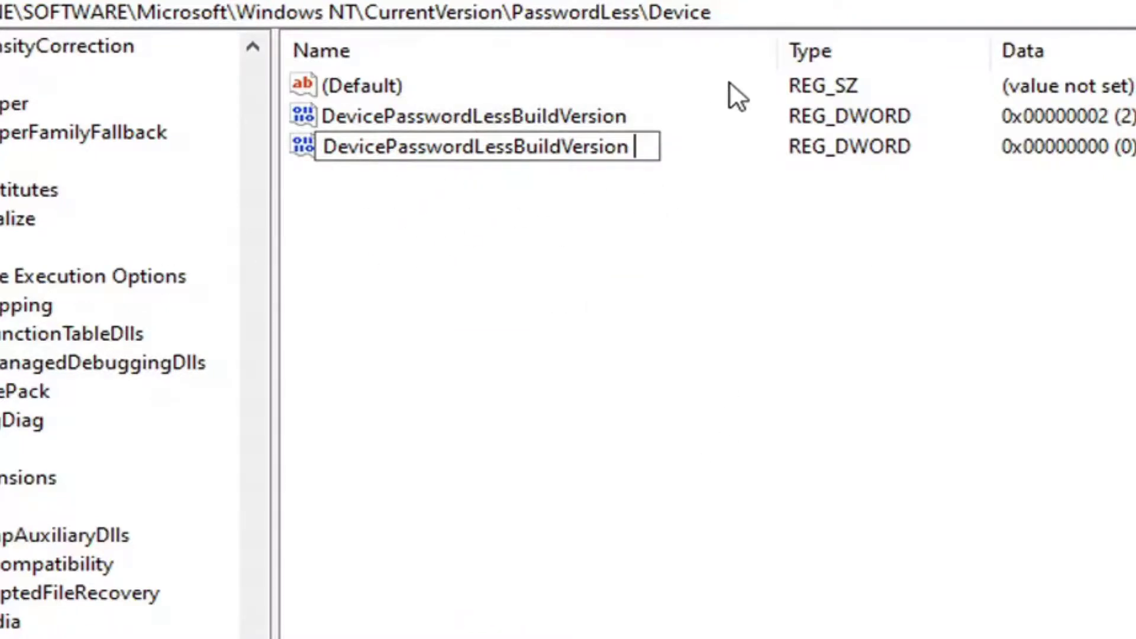
{"action": "key", "text": "Return"}
{"action": "key", "text": "Up"}
{"action": "left_click", "coordinate": [503, 147]}
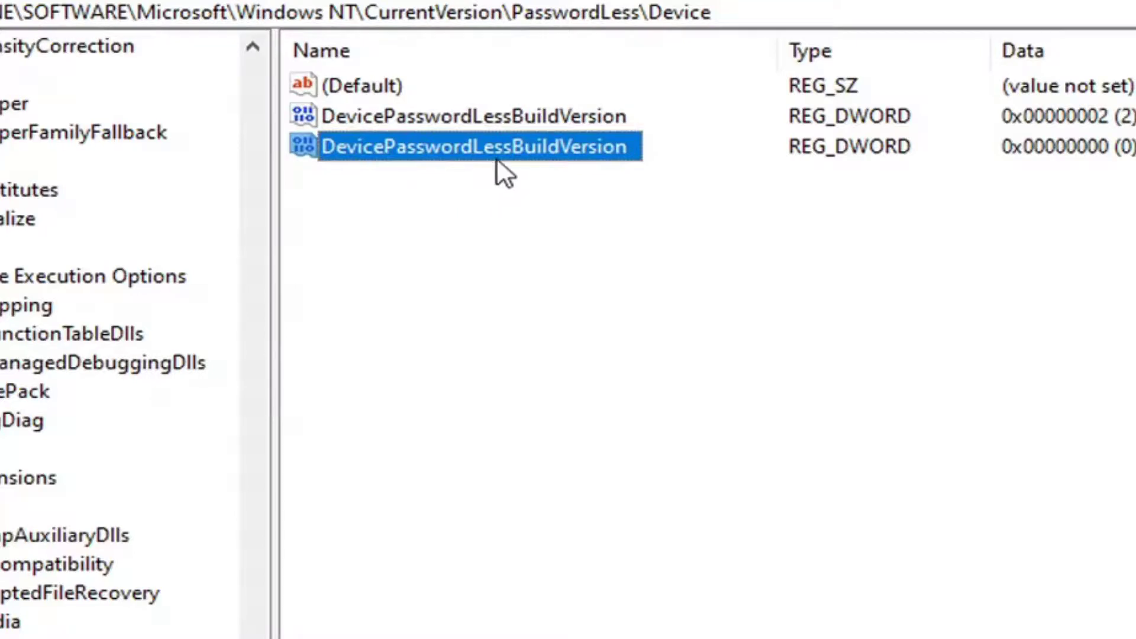
{"action": "left_click", "coordinate": [504, 116]}
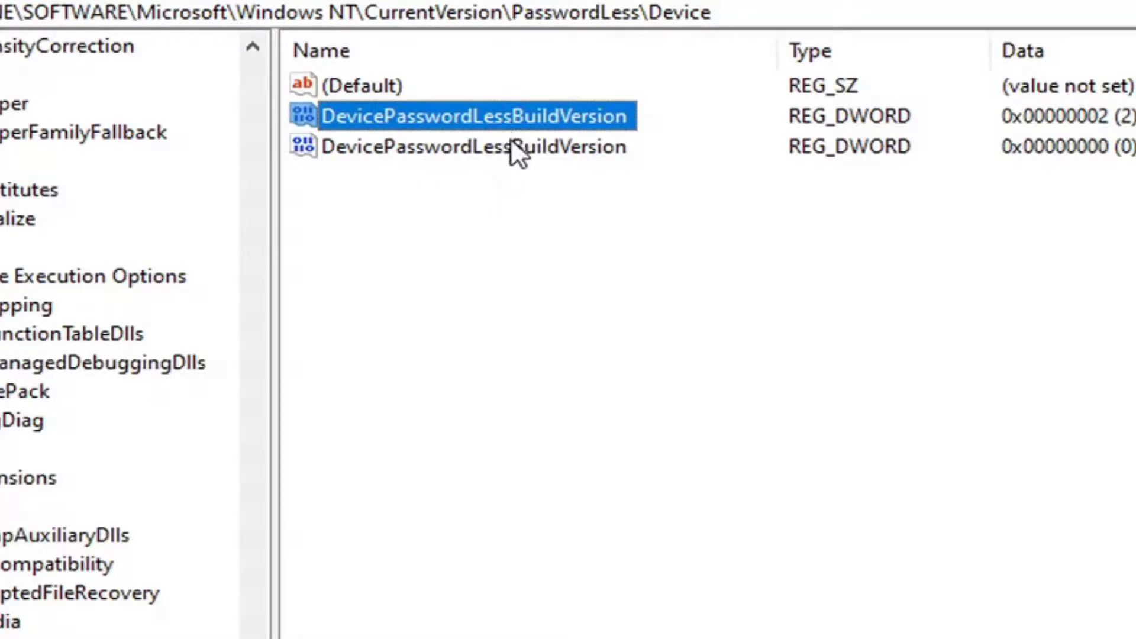
{"action": "left_click", "coordinate": [511, 144]}
{"action": "key", "text": "Delete"}
{"action": "left_click", "coordinate": [817, 530]}
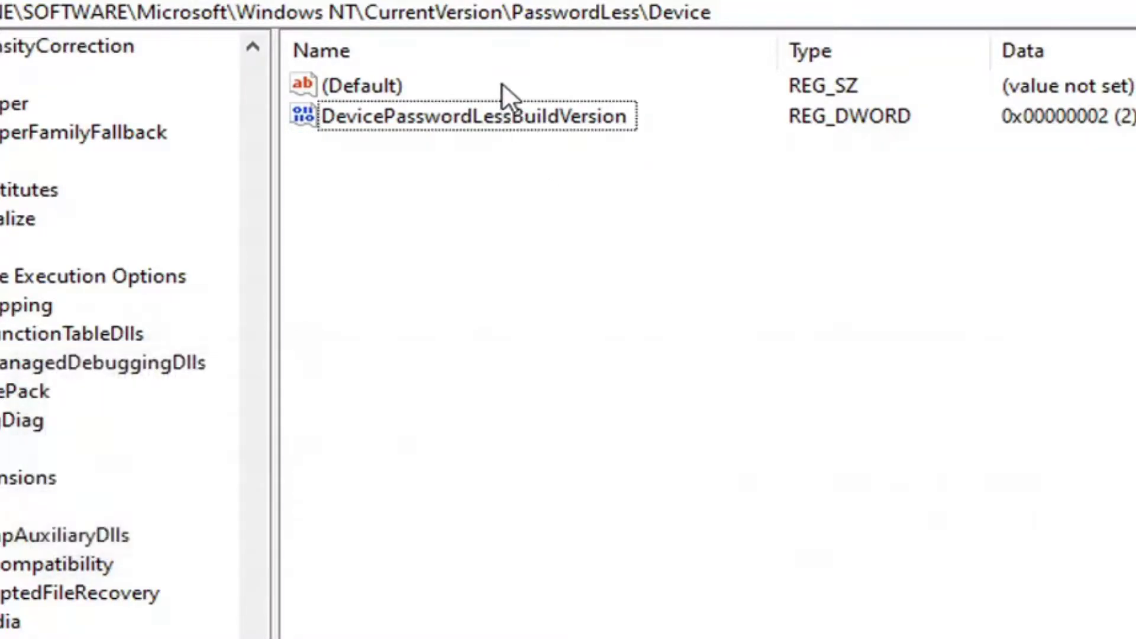
{"action": "left_click", "coordinate": [428, 115]}
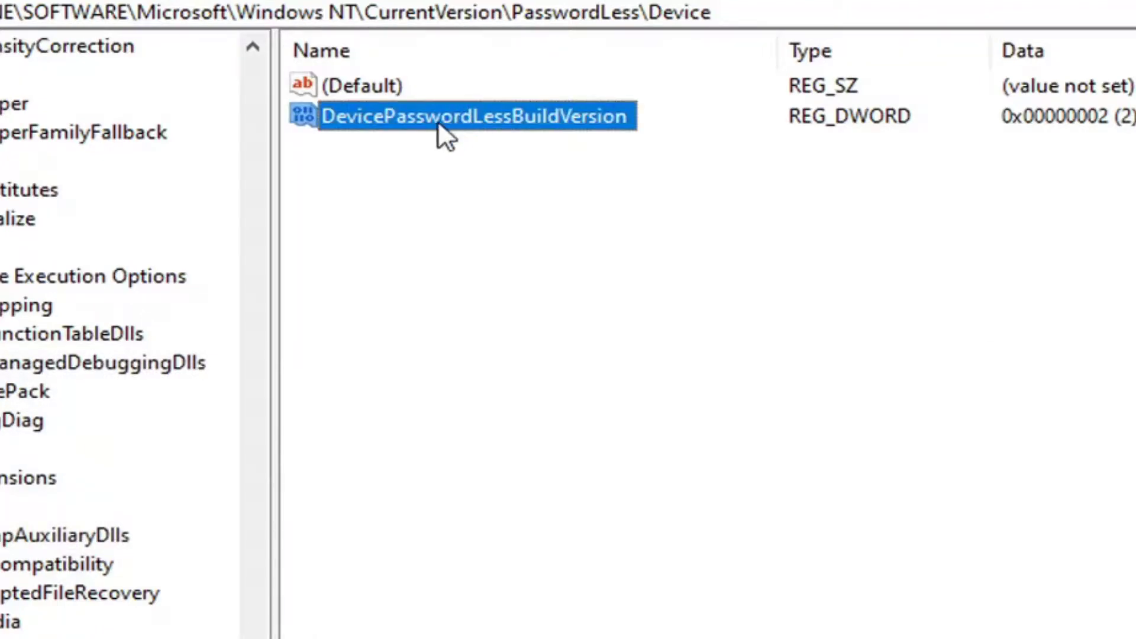
Change DevicePasswordLessBuildVersion's value data from 2 to 0, keeping Hexadecimal base, and confirm.
{"action": "double_click", "coordinate": [521, 115]}
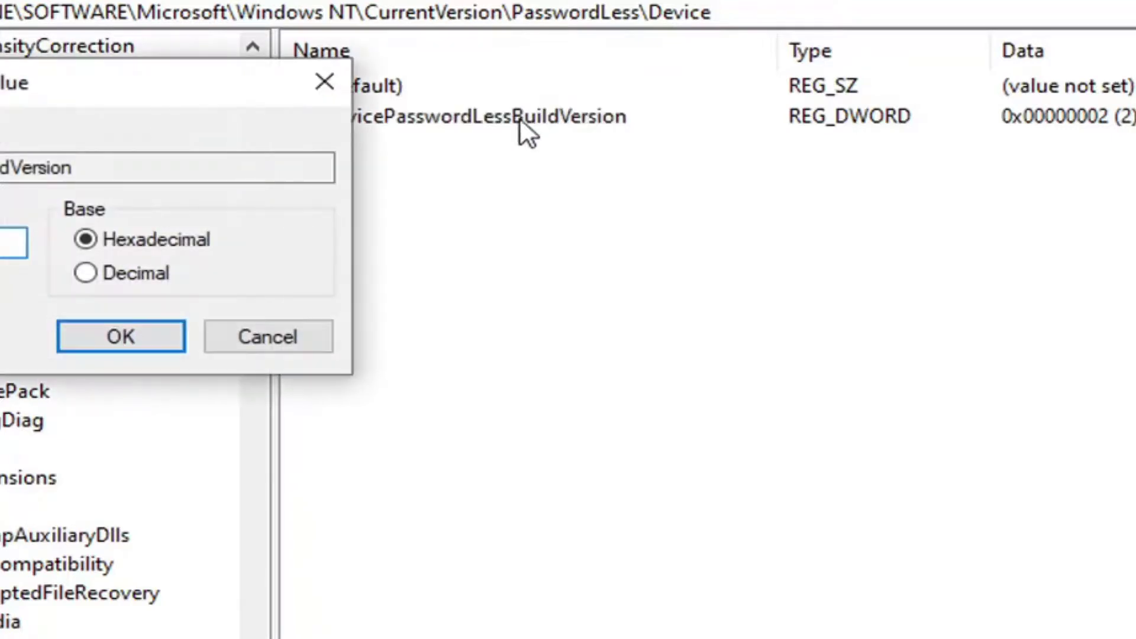
{"action": "left_click_drag", "start_coordinate": [245, 89], "coordinate": [756, 198]}
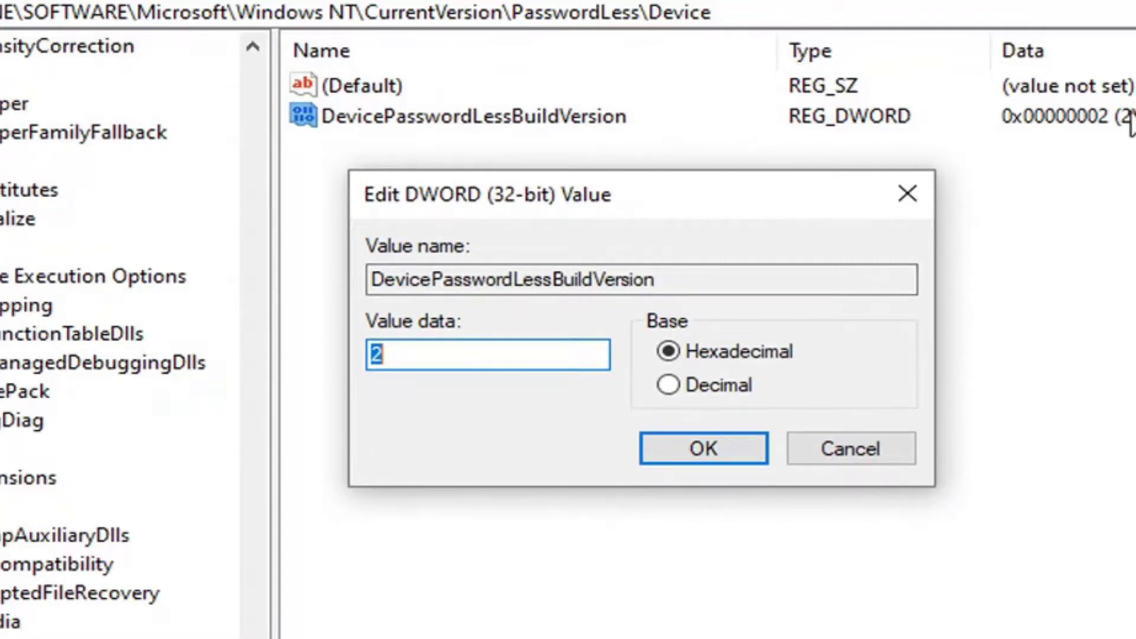
{"action": "left_click_drag", "start_coordinate": [456, 349], "coordinate": [310, 356]}
{"action": "type", "text": "0"}
{"action": "left_click", "coordinate": [675, 385]}
{"action": "left_click", "coordinate": [669, 354]}
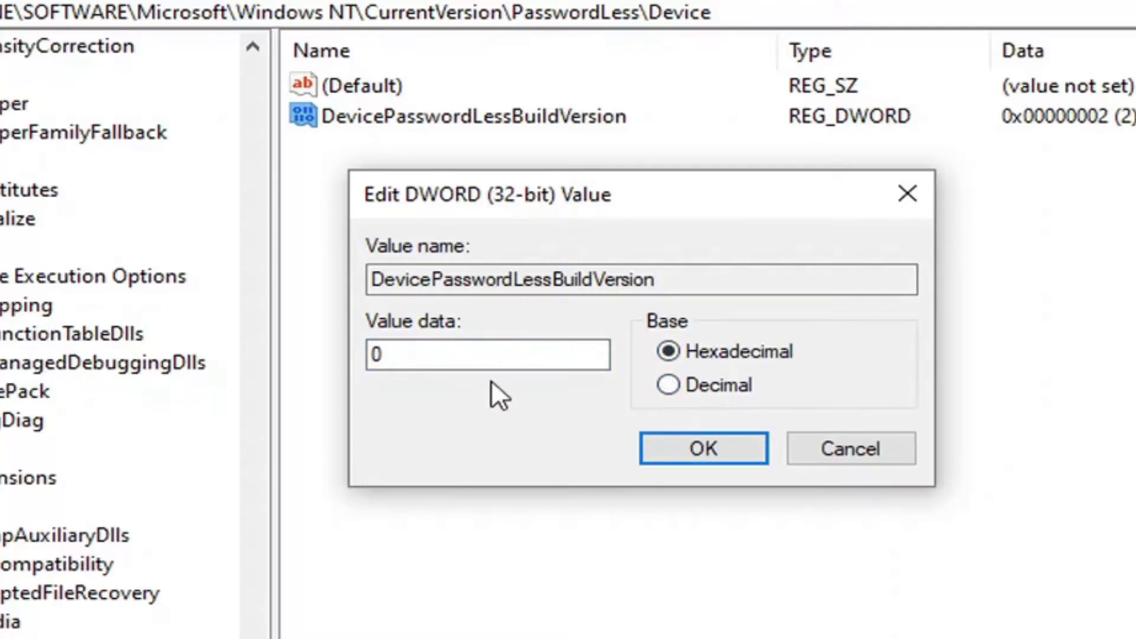
{"action": "left_click", "coordinate": [672, 450]}
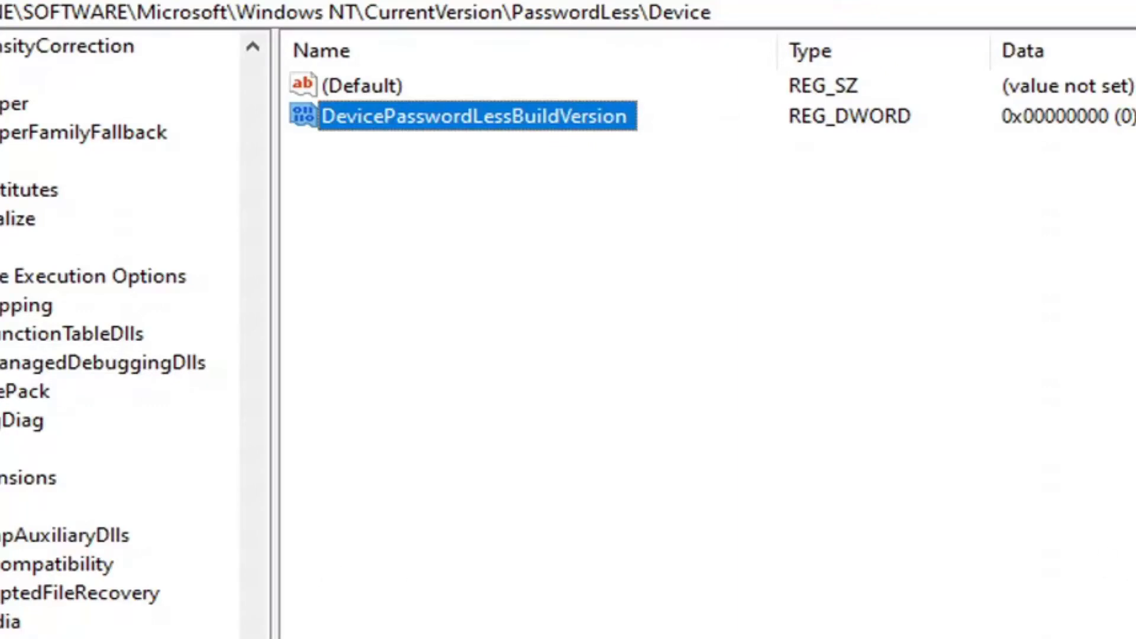
Collapse CurrentVersion, Windows NT, Microsoft, SOFTWARE and HKEY_LOCAL_MACHINE, then resize and close Registry Editor.
{"action": "left_click_drag", "start_coordinate": [252, 438], "coordinate": [253, 633]}
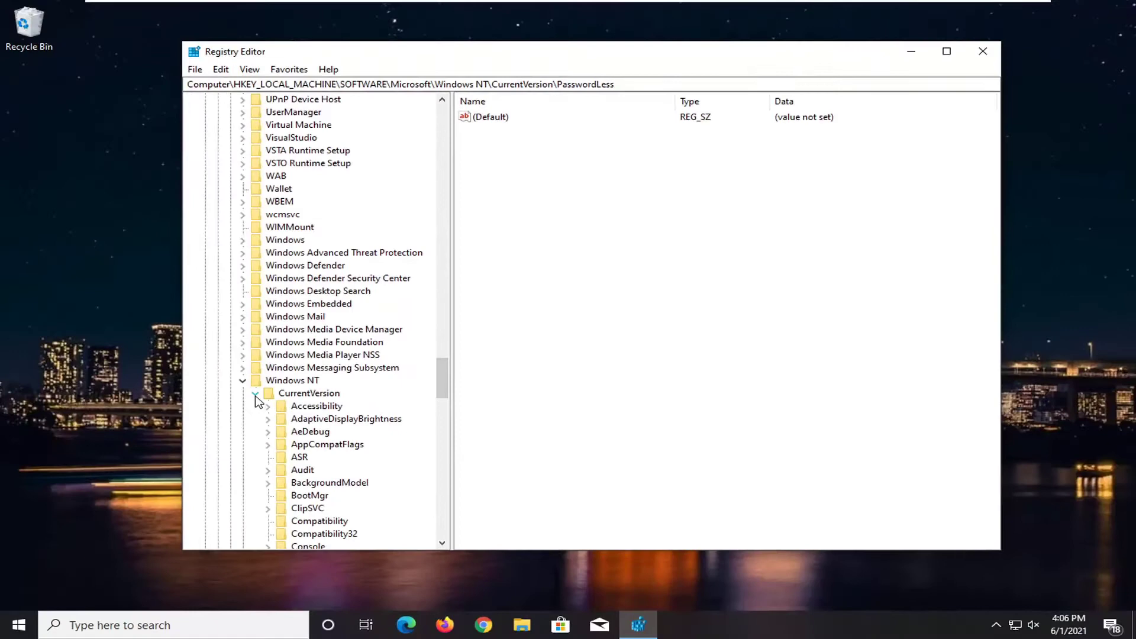
{"action": "left_click", "coordinate": [109, 502]}
{"action": "left_click", "coordinate": [91, 483]}
{"action": "left_click_drag", "start_coordinate": [439, 459], "coordinate": [442, 110]}
{"action": "left_click", "coordinate": [229, 380]}
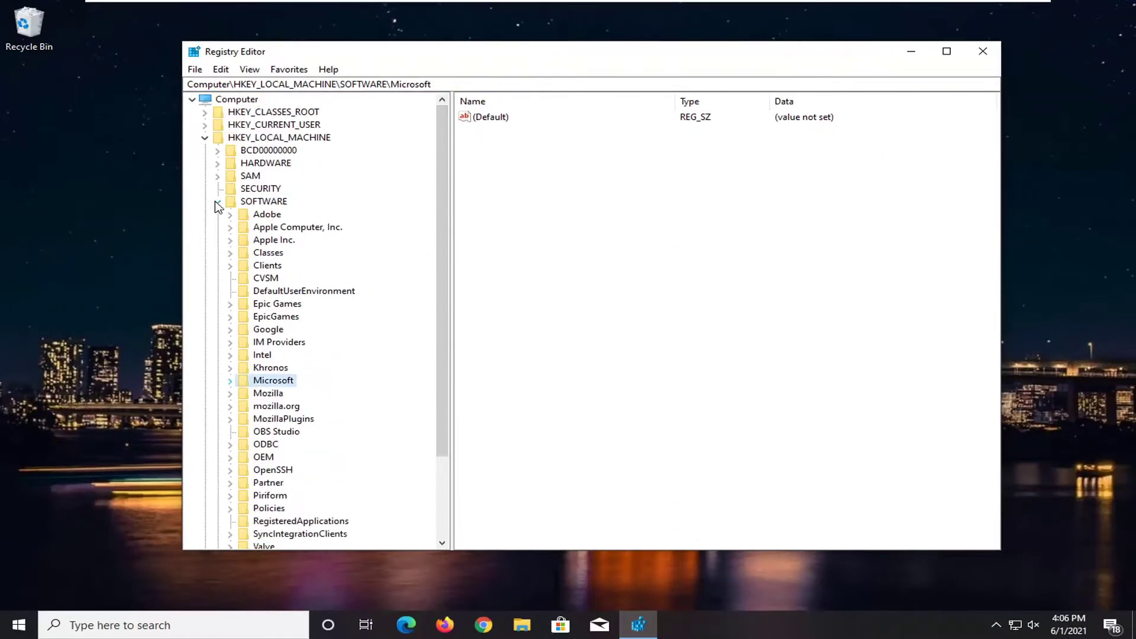
{"action": "left_click", "coordinate": [217, 201]}
{"action": "left_click", "coordinate": [204, 138]}
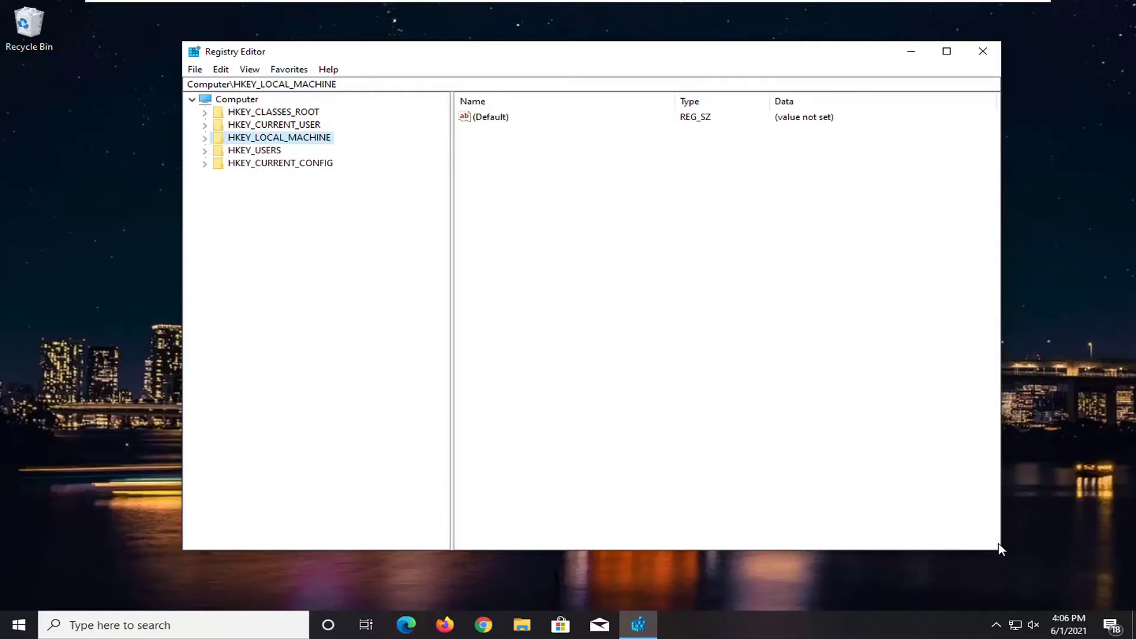
{"action": "left_click_drag", "start_coordinate": [1001, 553], "coordinate": [925, 498]}
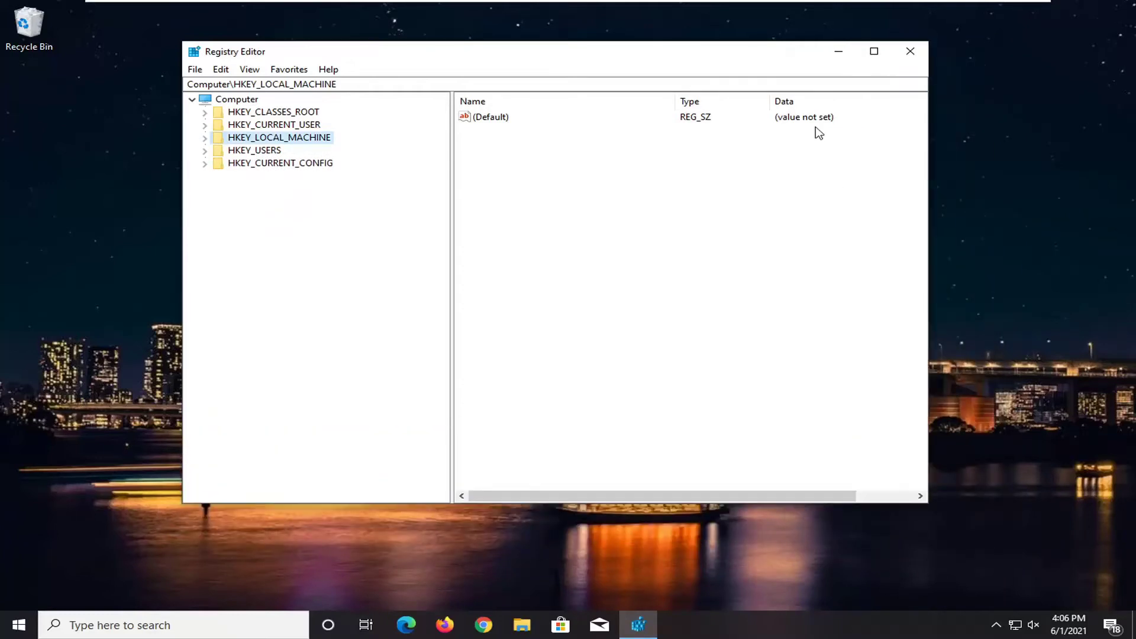
{"action": "left_click_drag", "start_coordinate": [792, 50], "coordinate": [814, 63]}
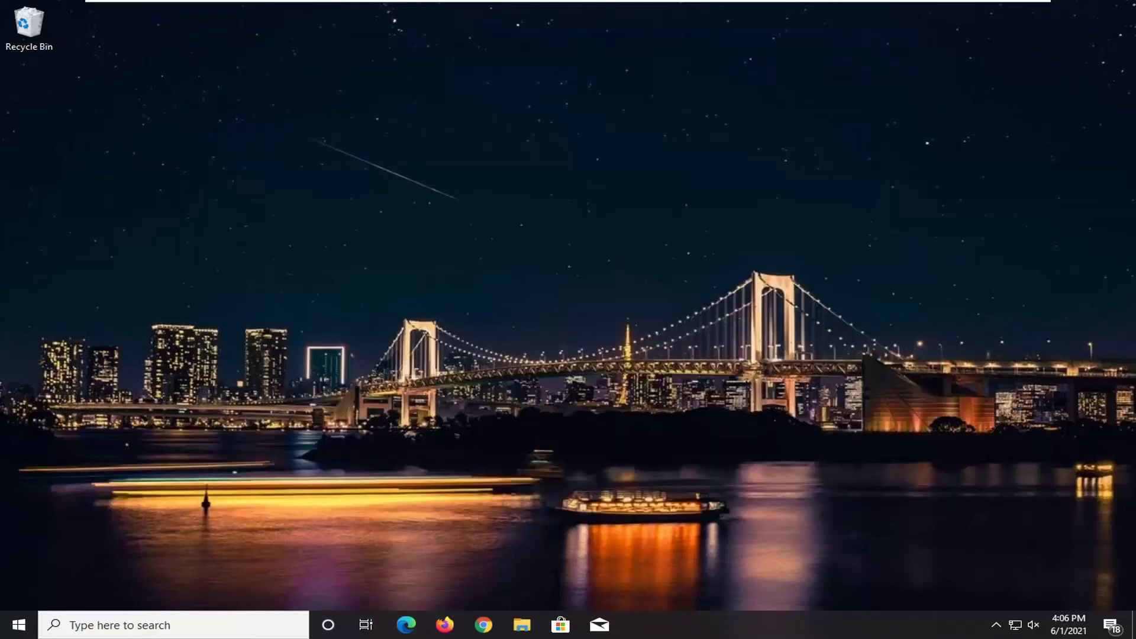